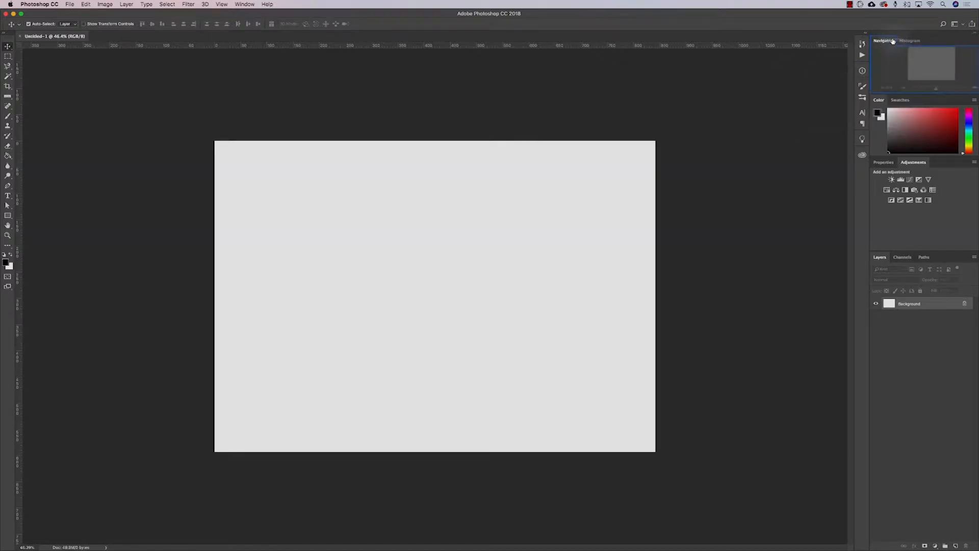
- Look at the tools grouped with the Brush tool, such as Pencil, Color Replacement and Mixer Brush
{"action": "left_click", "coordinate": [271, 209]}
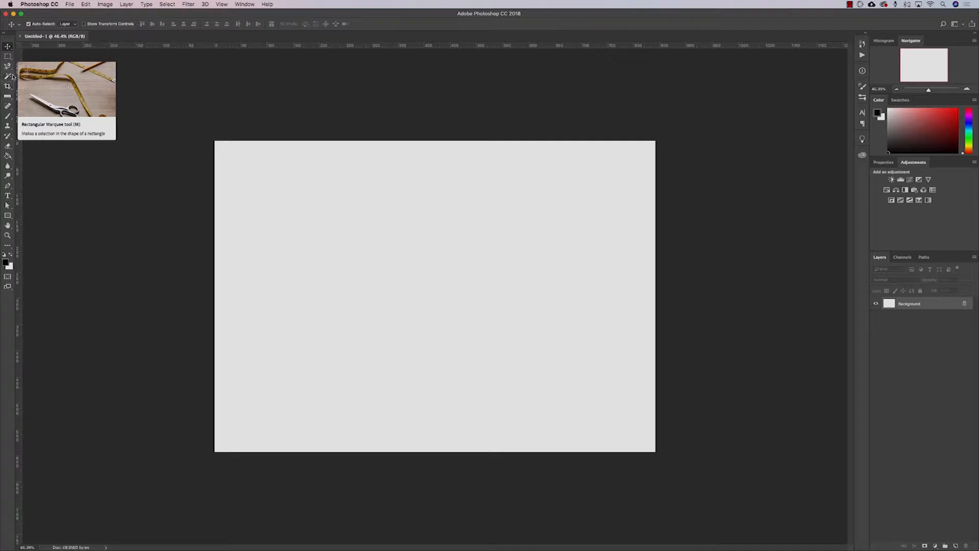
{"action": "left_click", "coordinate": [7, 117]}
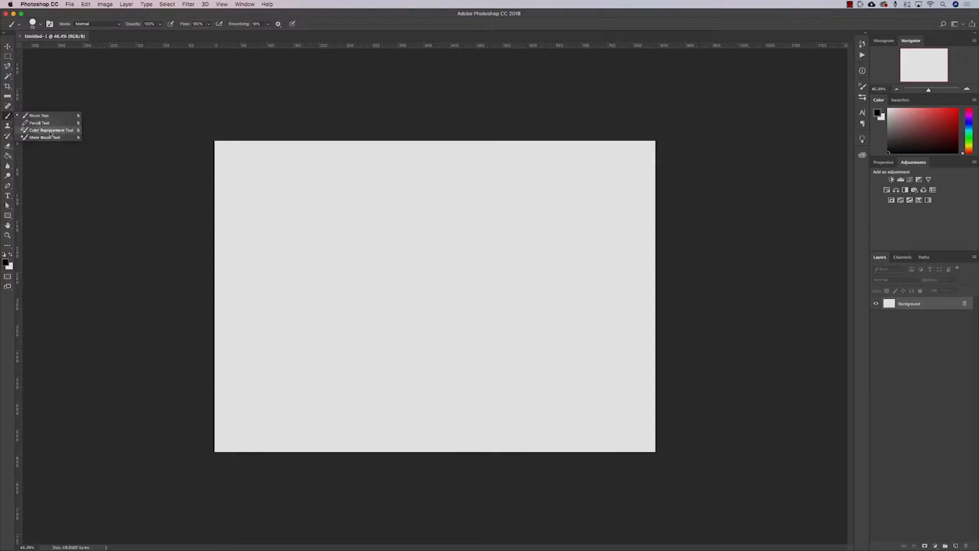
{"action": "left_click", "coordinate": [8, 118]}
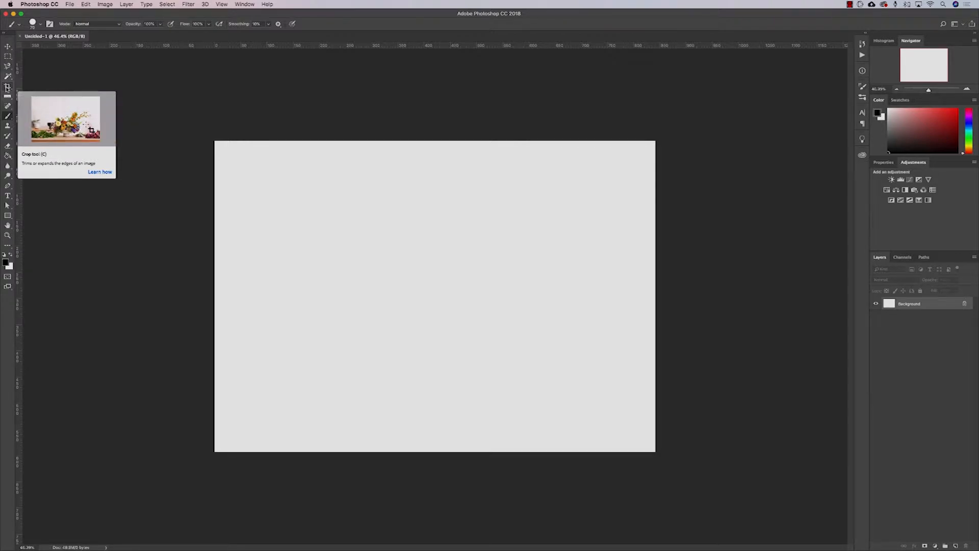
- Examine the tools grouped with the Move tool and its Auto-Select choices, Group and Layer
{"action": "left_click", "coordinate": [8, 47]}
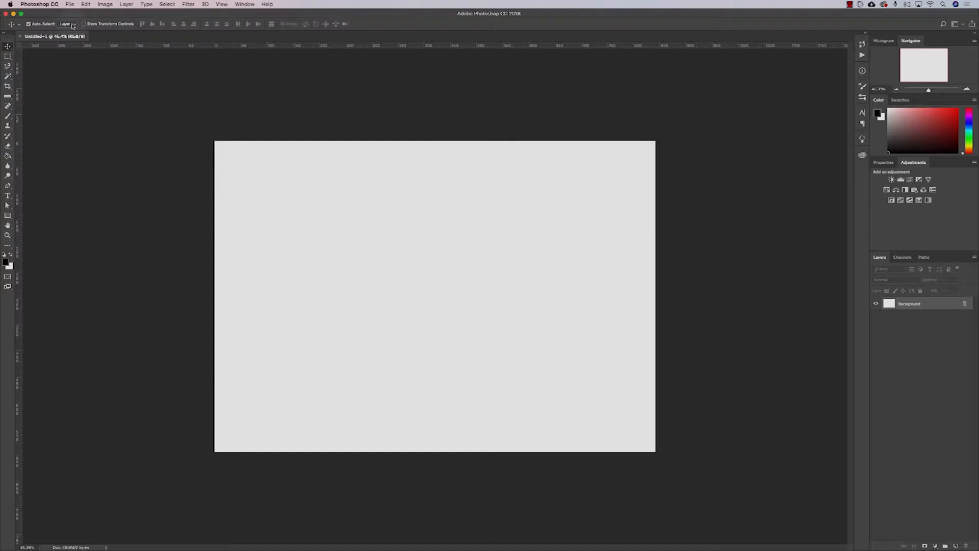
{"action": "left_click", "coordinate": [8, 48]}
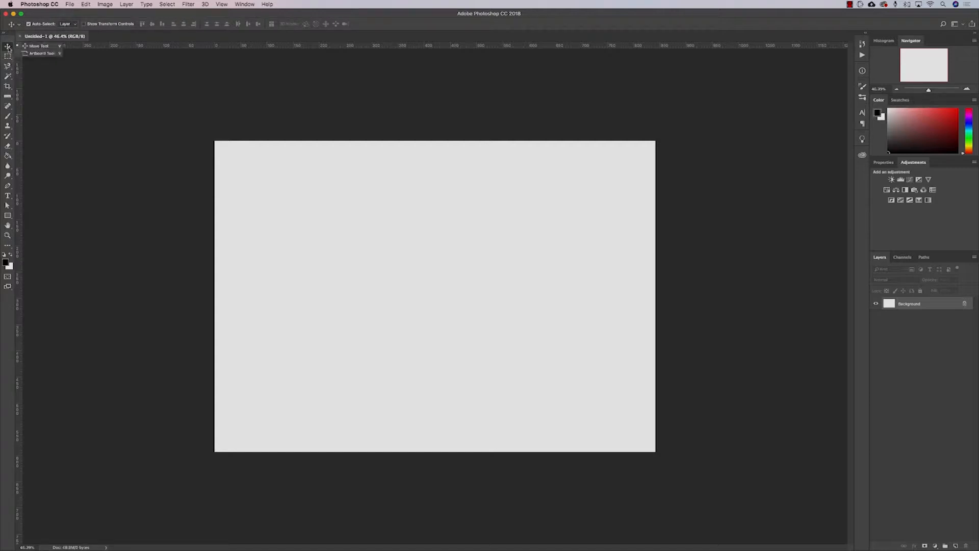
{"action": "left_click", "coordinate": [9, 48]}
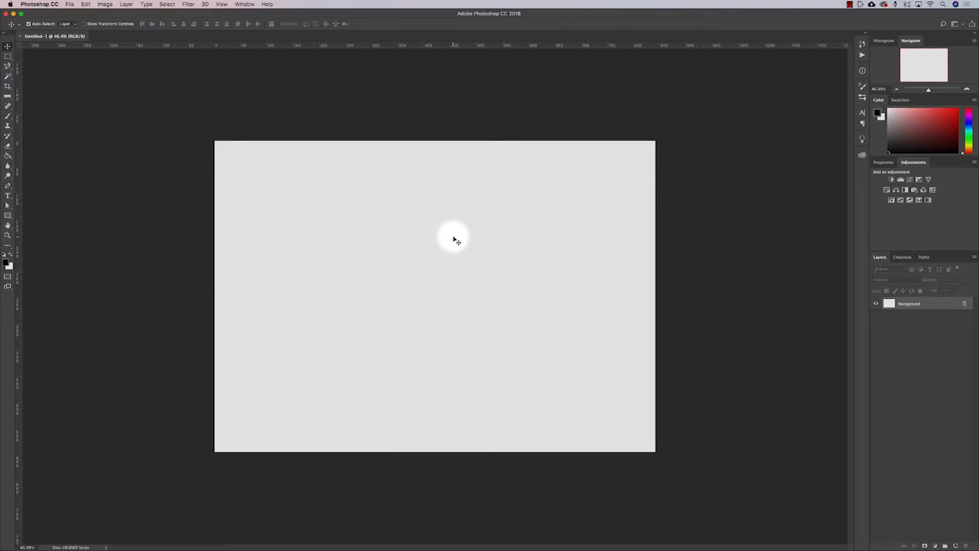
{"action": "left_click", "coordinate": [75, 24]}
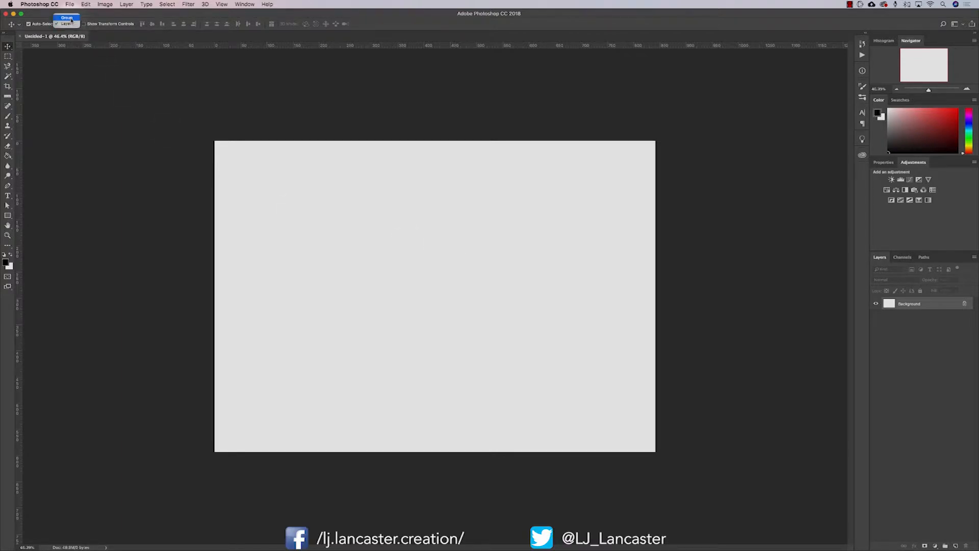
{"action": "left_click", "coordinate": [97, 16]}
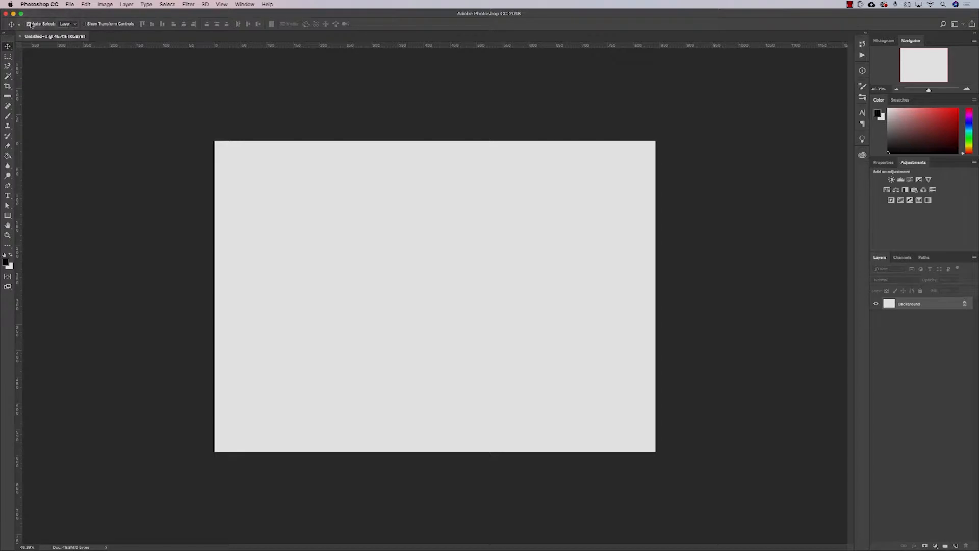
{"action": "left_click_drag", "start_coordinate": [285, 180], "coordinate": [315, 218]}
{"action": "left_click_drag", "start_coordinate": [284, 159], "coordinate": [284, 162]}
- Make a large rectangular selection across the middle of the canvas with the Rectangular Marquee tool
{"action": "left_click_drag", "start_coordinate": [8, 58], "coordinate": [51, 56]}
{"action": "left_click_drag", "start_coordinate": [291, 199], "coordinate": [594, 396]}
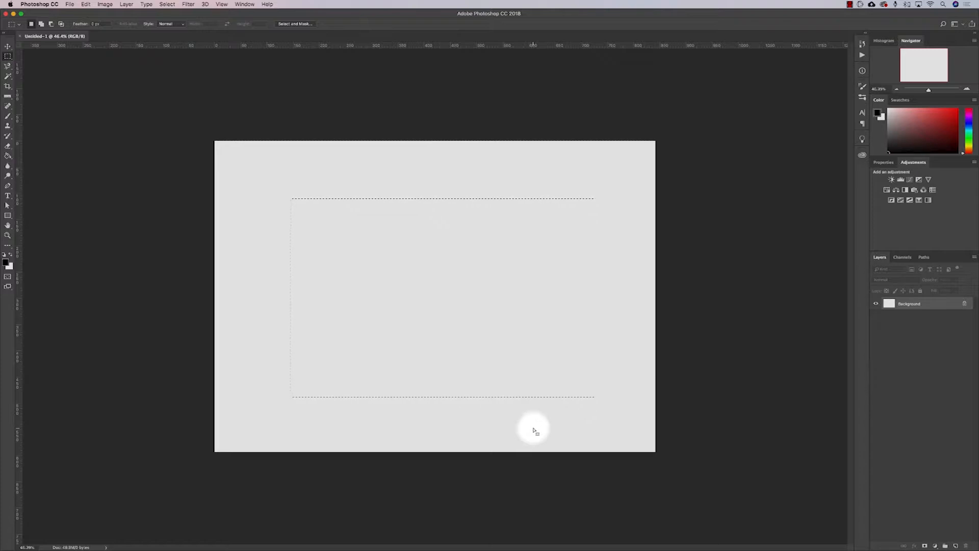
- With the Elliptical Marquee tool, subtract a circle from the rectangular selection's upper-left corner and add back a smaller overlapping ellipse
{"action": "right_click", "coordinate": [8, 56]}
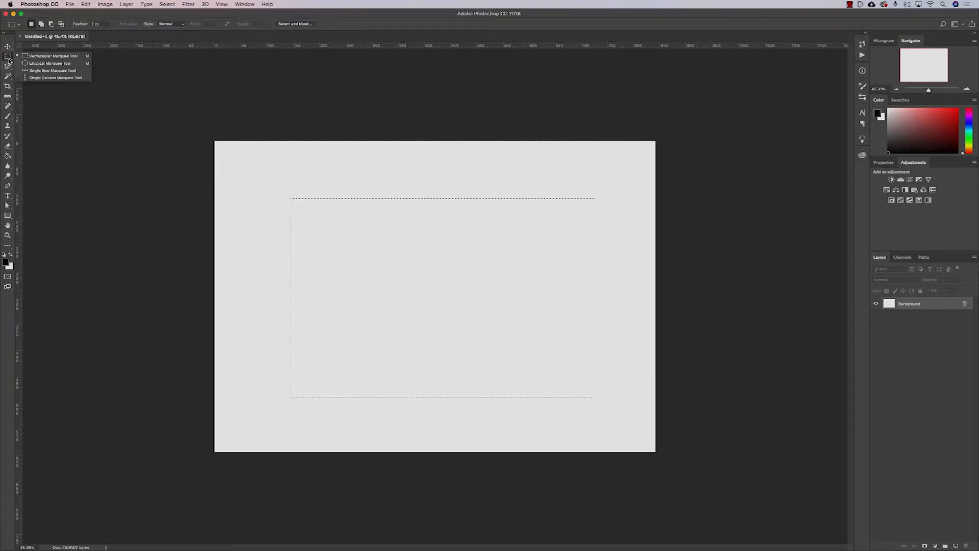
{"action": "left_click", "coordinate": [43, 64]}
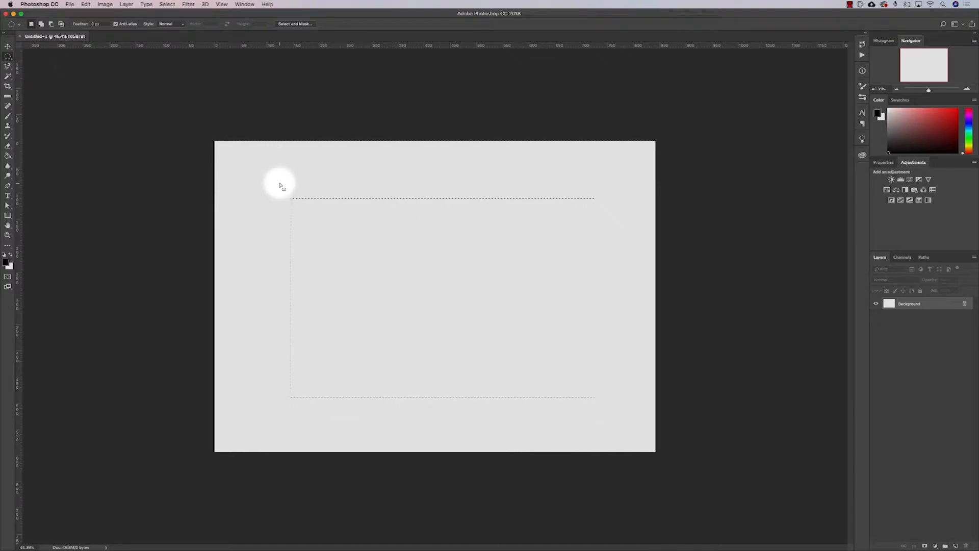
{"action": "key", "text": "shift"}
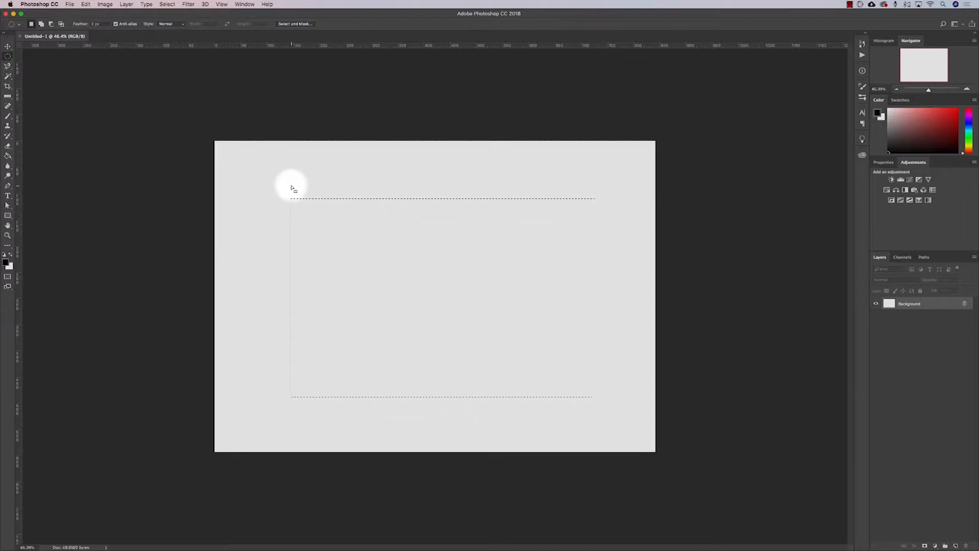
{"action": "key", "text": "shift"}
{"action": "left_click_drag", "start_coordinate": [268, 186], "coordinate": [412, 308]}
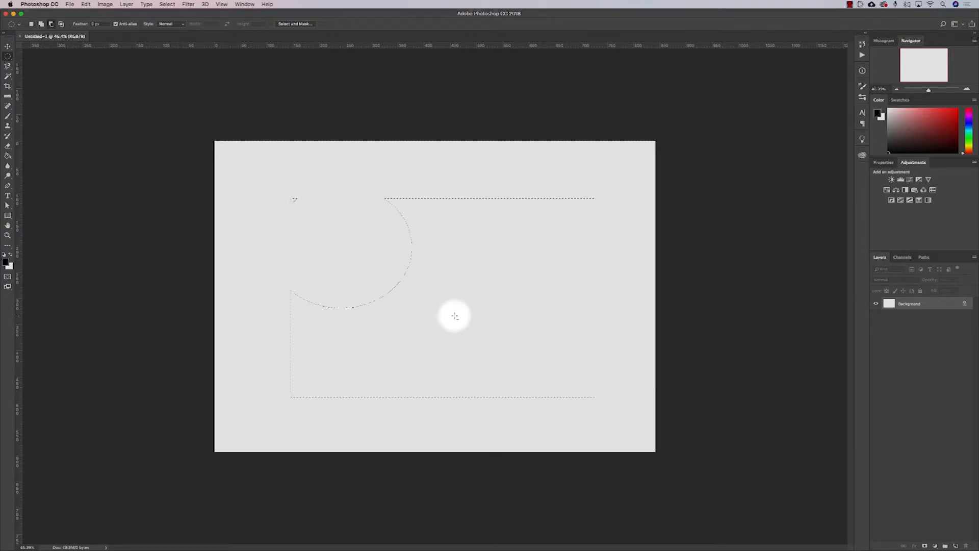
{"action": "left_click_drag", "start_coordinate": [446, 315], "coordinate": [349, 230]}
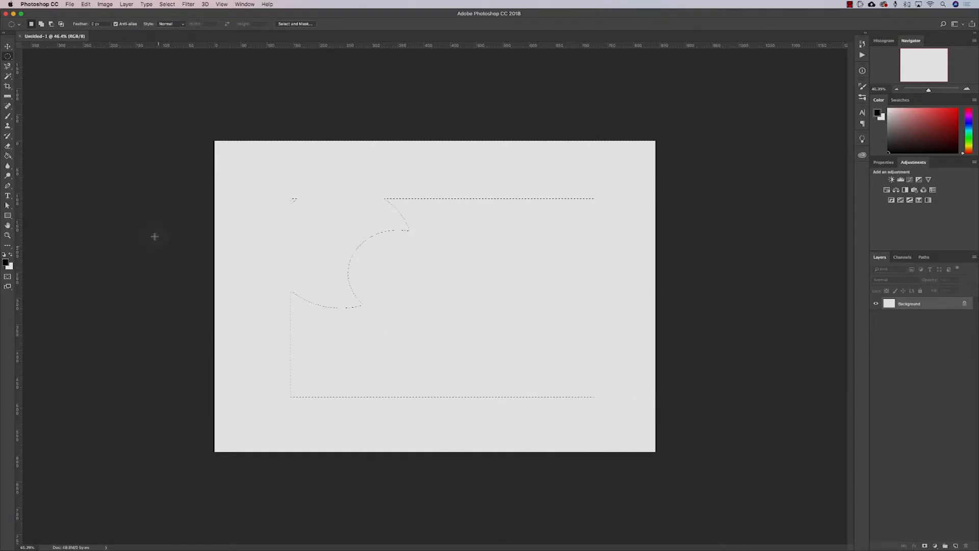
- Replace the selection with an irregular closed polygon right of the canvas centre, using the Polygonal Lasso tool
{"action": "left_click", "coordinate": [8, 66]}
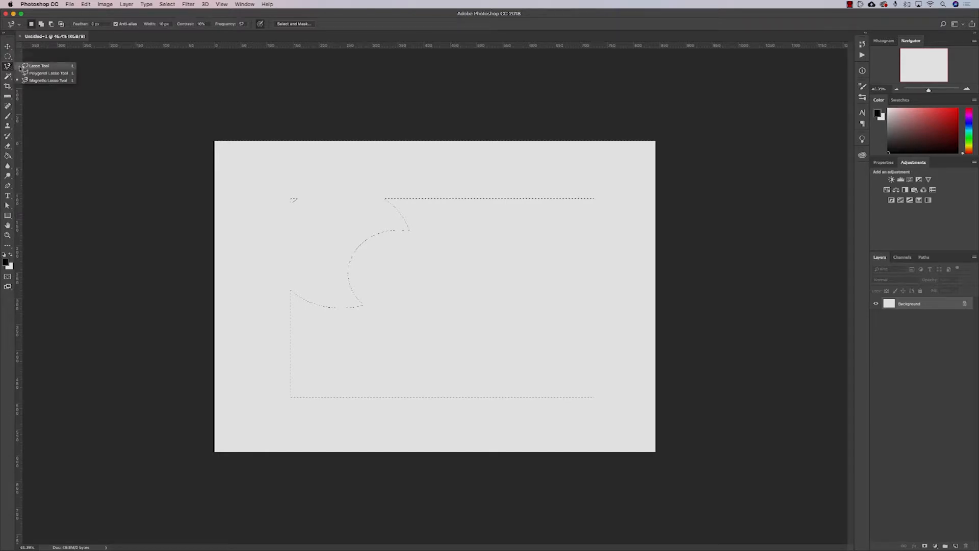
{"action": "left_click", "coordinate": [47, 73]}
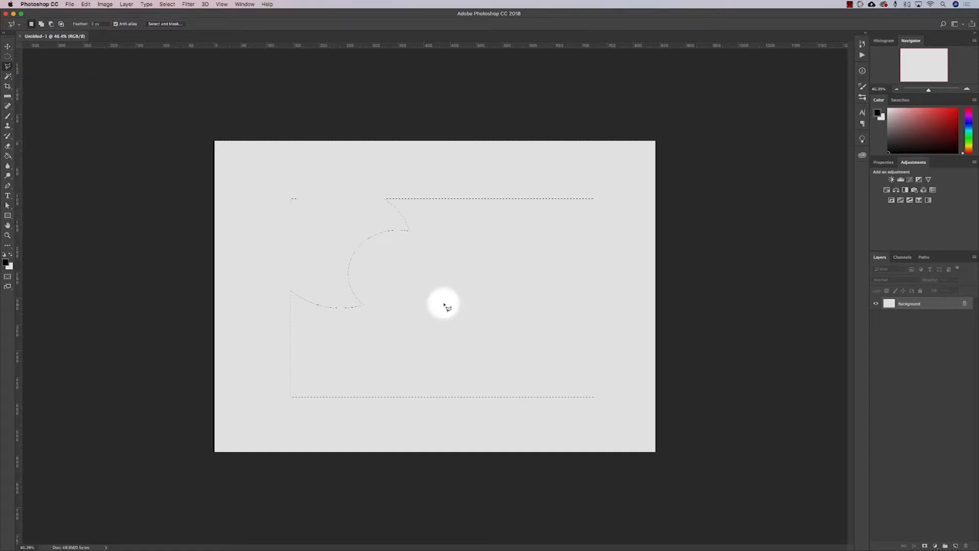
{"action": "left_click", "coordinate": [425, 325]}
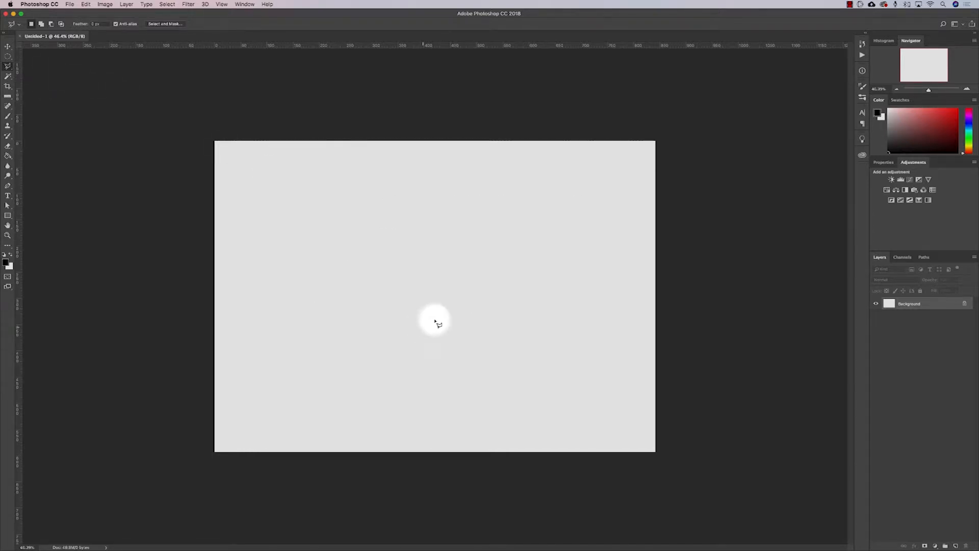
{"action": "left_click", "coordinate": [486, 245]}
{"action": "left_click", "coordinate": [563, 266]}
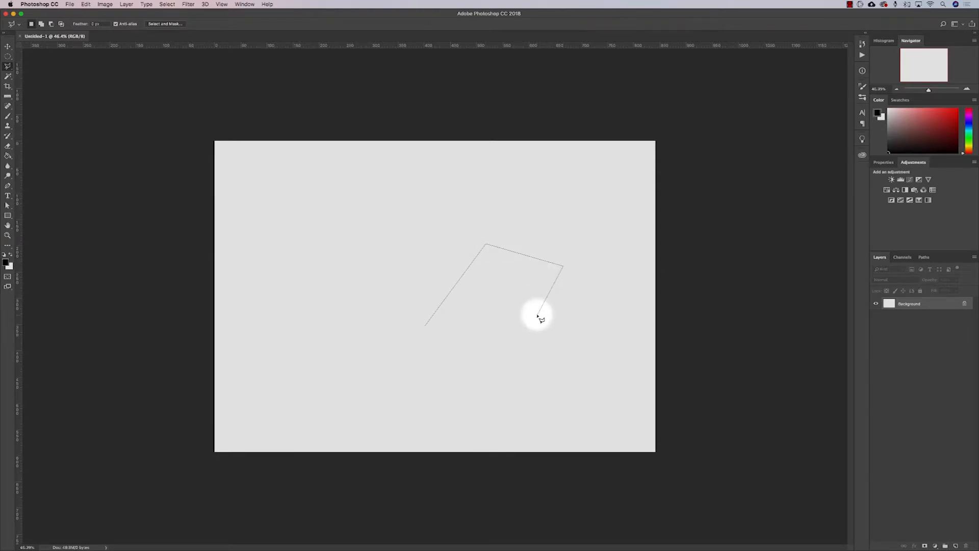
{"action": "left_click", "coordinate": [538, 314]}
{"action": "left_click", "coordinate": [540, 336]}
{"action": "left_click", "coordinate": [508, 347]}
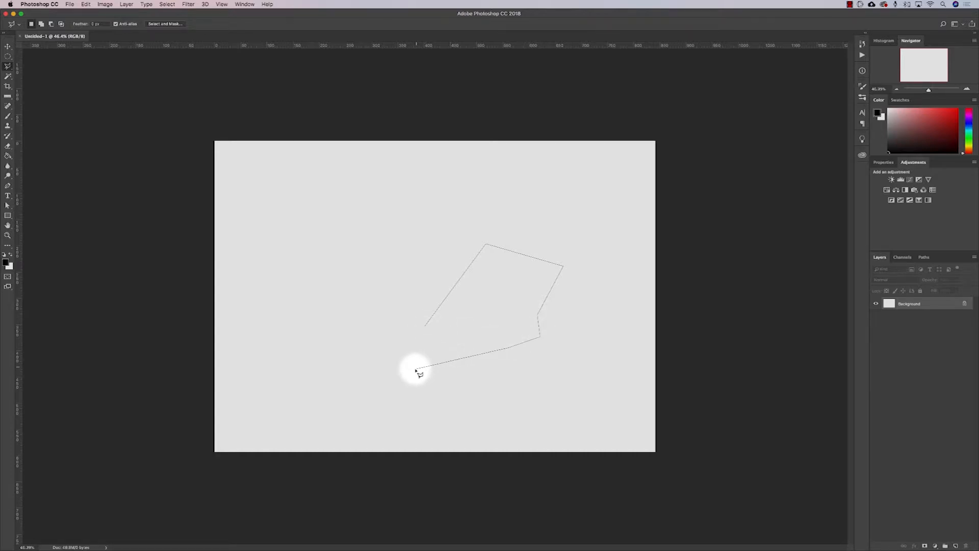
{"action": "double_click", "coordinate": [434, 371]}
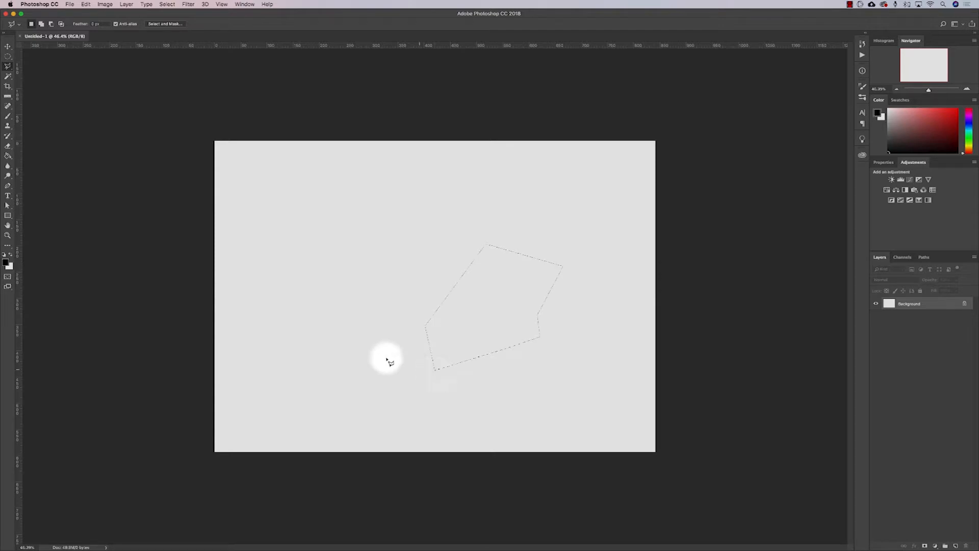
- Add a small rectangle overlapping the polygon's left side to the selection with the Rectangular Marquee tool
{"action": "left_click", "coordinate": [7, 56]}
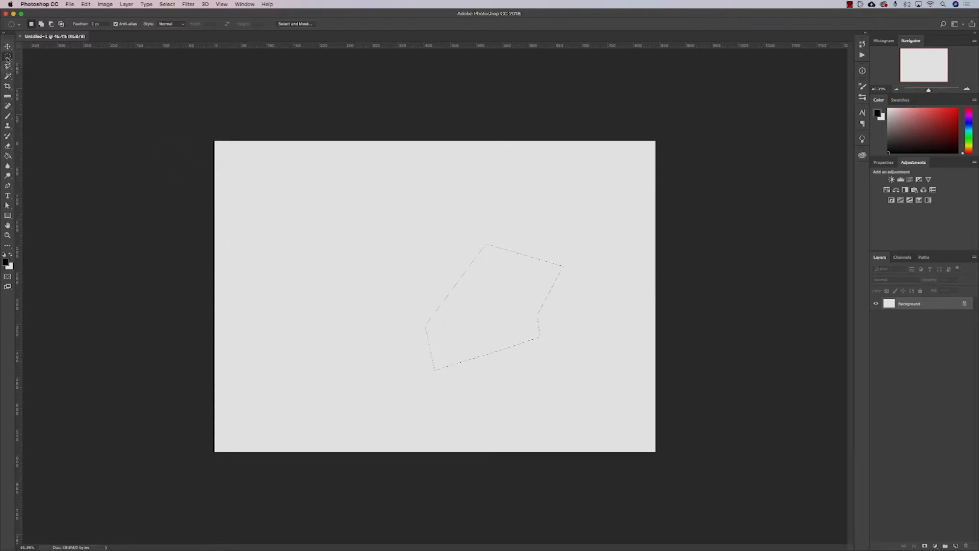
{"action": "left_click", "coordinate": [50, 56]}
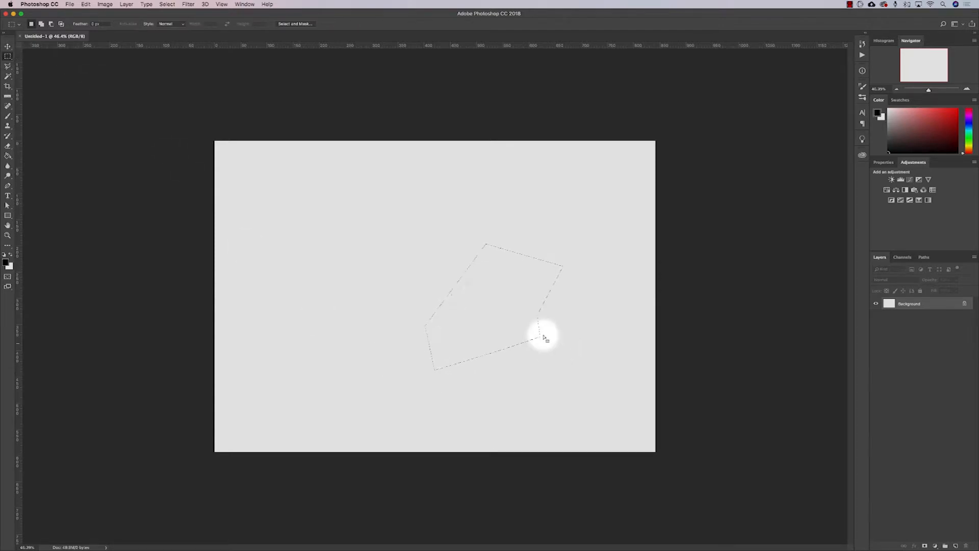
{"action": "left_click_drag", "start_coordinate": [393, 249], "coordinate": [451, 328]}
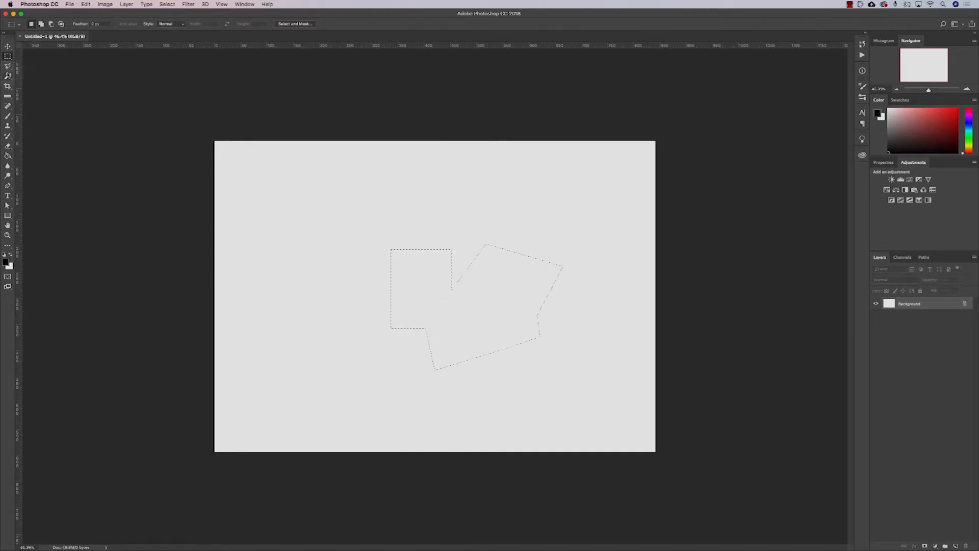
- Activate the Magic Wand tool and clear the combined polygon and rectangle selection
{"action": "left_click", "coordinate": [8, 76]}
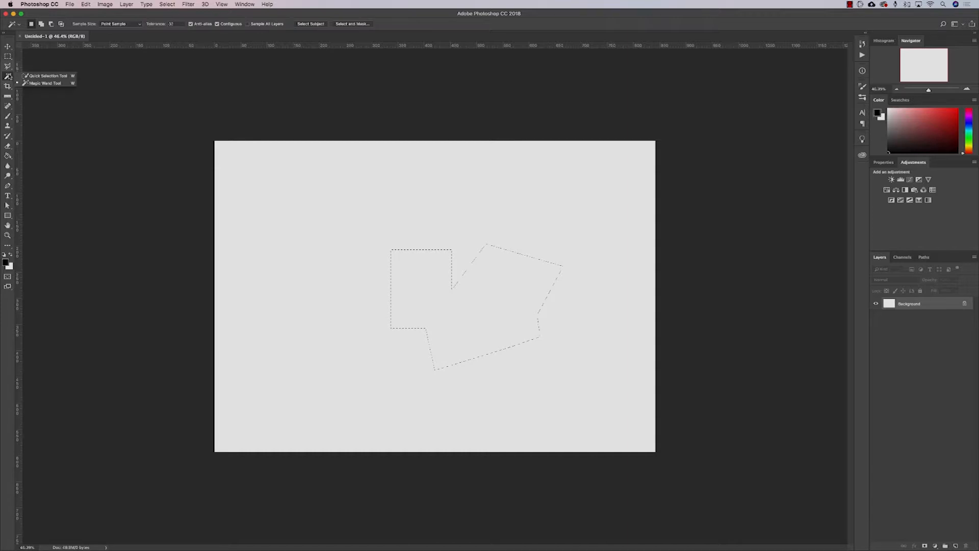
{"action": "left_click", "coordinate": [43, 84]}
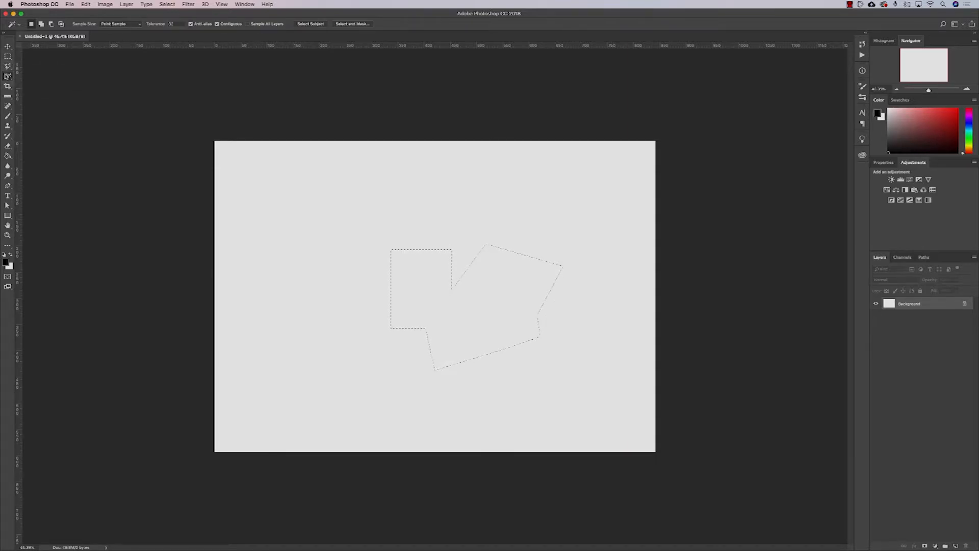
{"action": "left_click", "coordinate": [533, 302]}
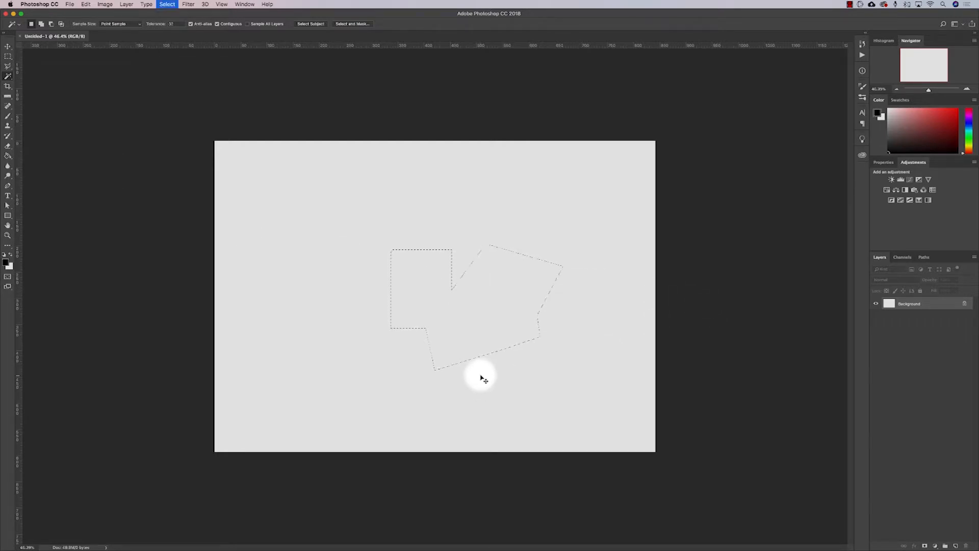
{"action": "key", "text": "super+d"}
- Paint a closed four-sided black outline from connected straight Brush strokes in the middle of the canvas
{"action": "key", "text": "b"}
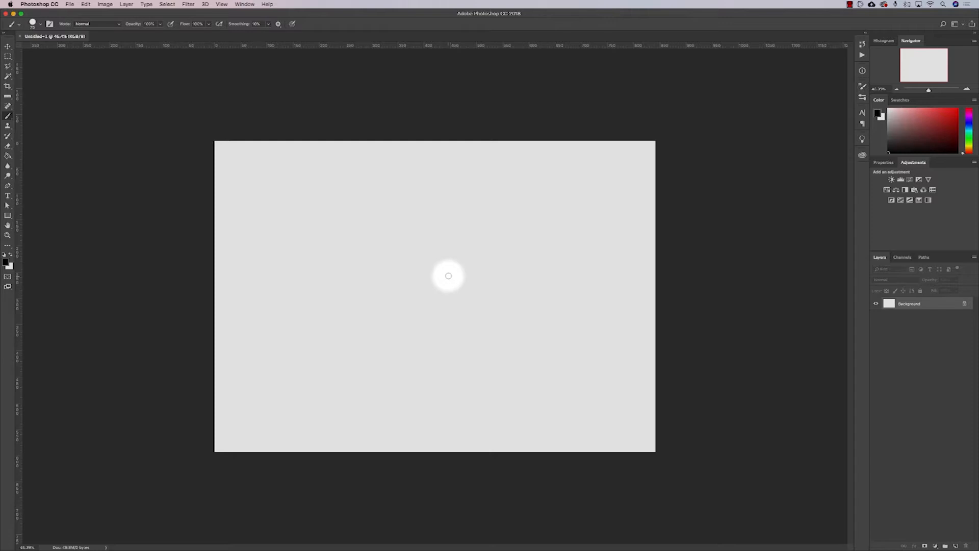
{"action": "left_click", "coordinate": [348, 221]}
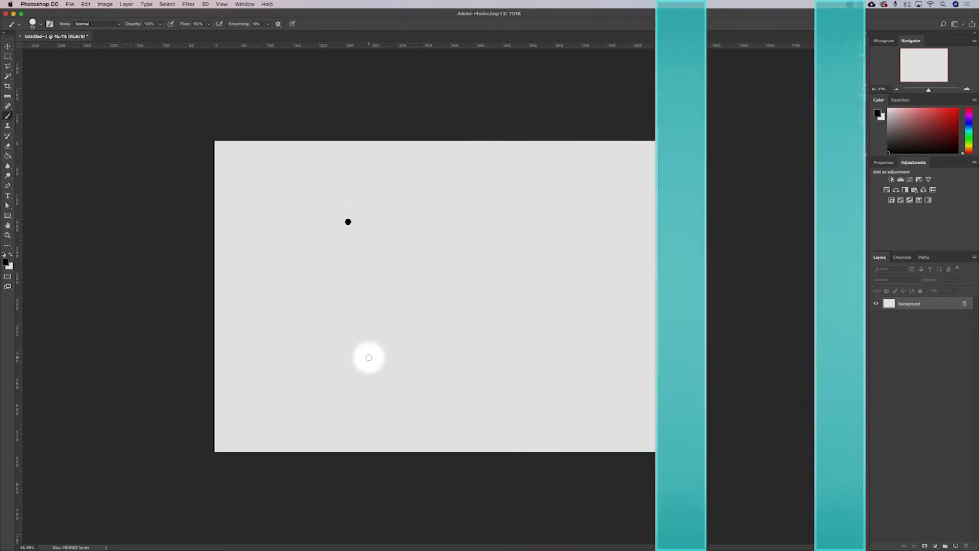
{"action": "left_click", "coordinate": [344, 381], "text": "shift"}
{"action": "left_click", "coordinate": [501, 378], "text": "shift"}
{"action": "left_click", "coordinate": [503, 207], "text": "shift"}
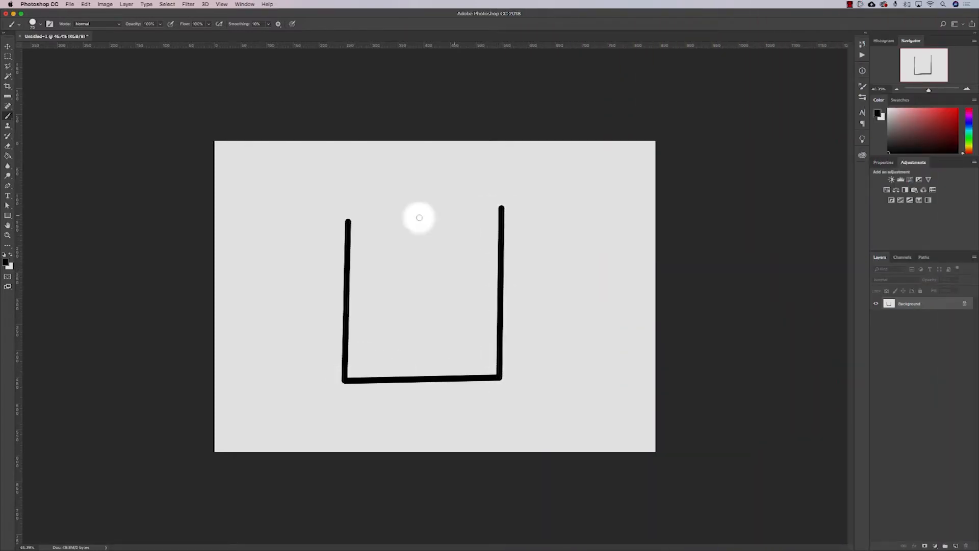
{"action": "left_click", "coordinate": [348, 221], "text": "shift"}
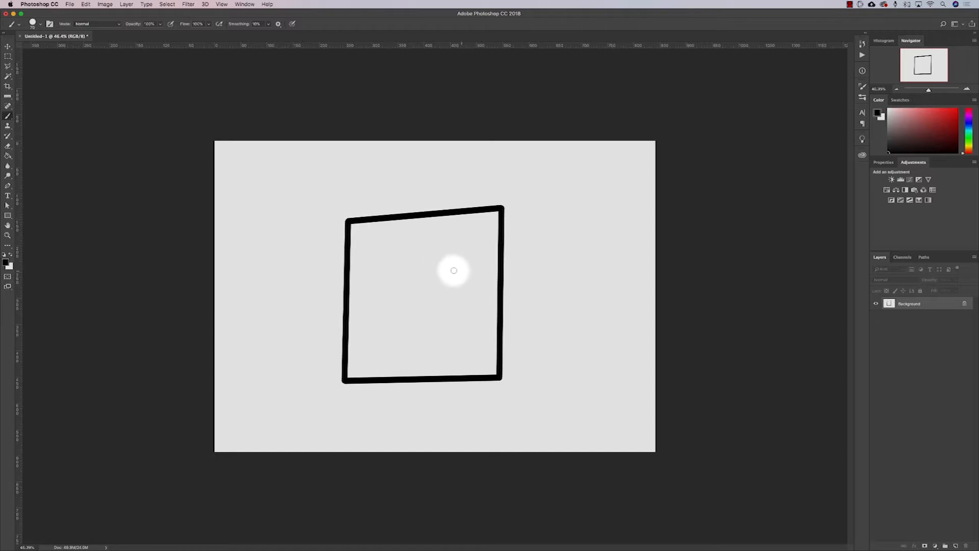
- Select the black outline with the Magic Wand and clear that selection after switching to the Quick Selection tool
{"action": "left_click", "coordinate": [10, 78]}
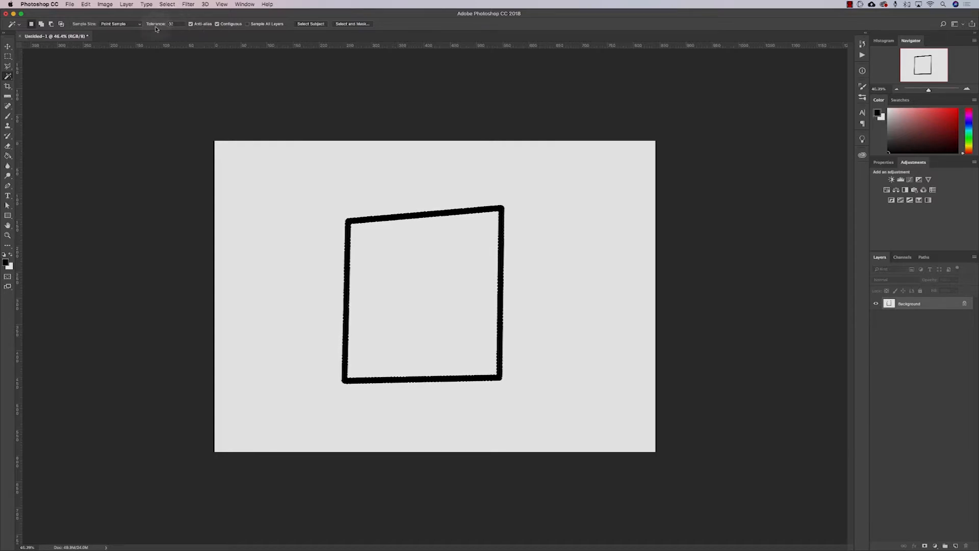
{"action": "right_click", "coordinate": [8, 78]}
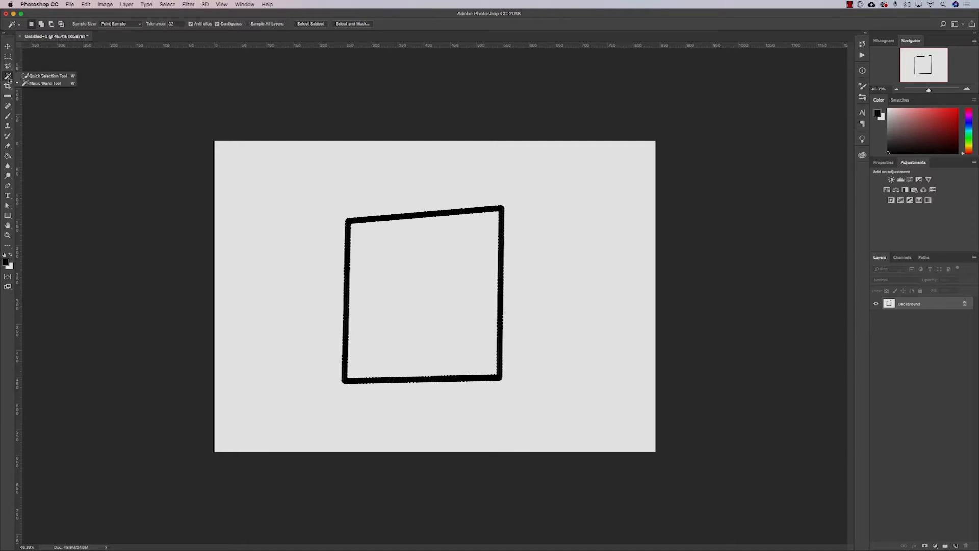
{"action": "left_click", "coordinate": [46, 76]}
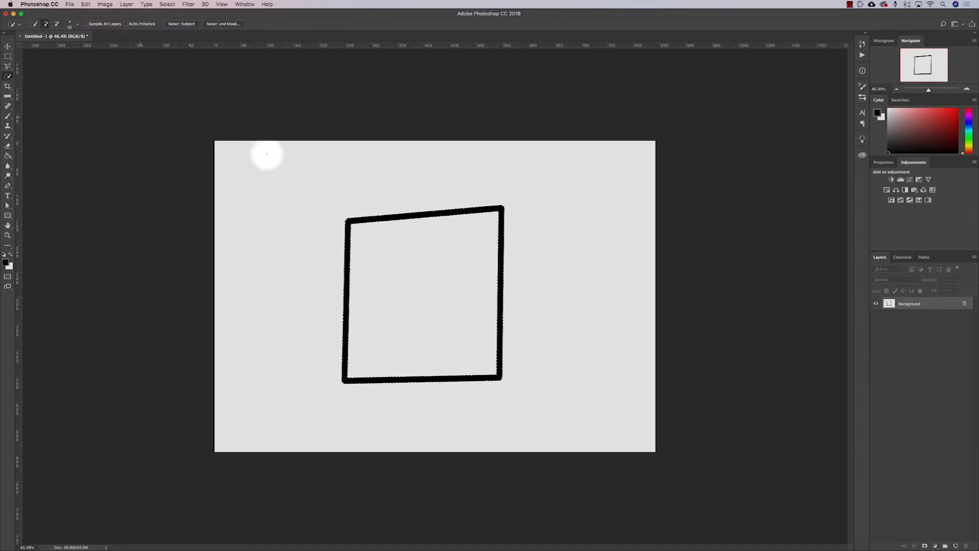
{"action": "key", "text": "super+d"}
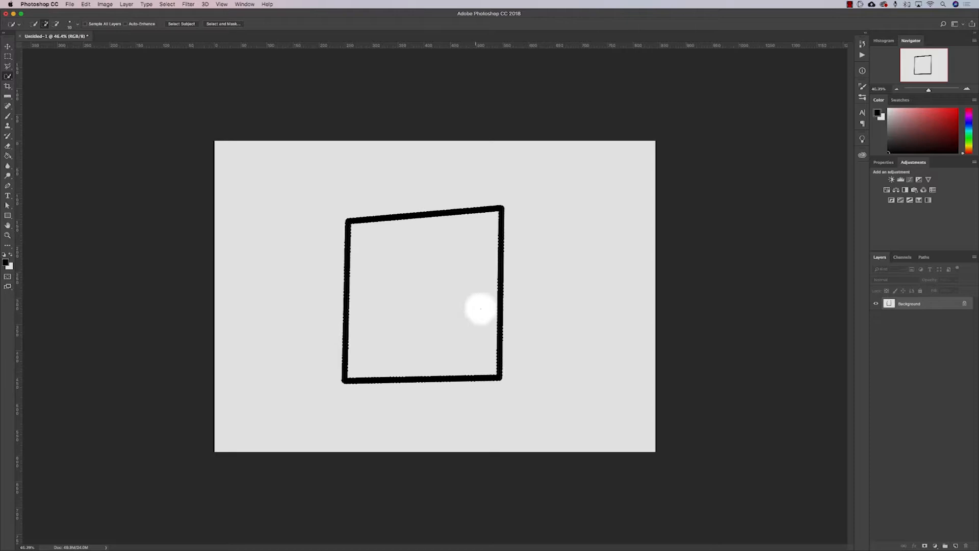
{"action": "key", "text": "super+d"}
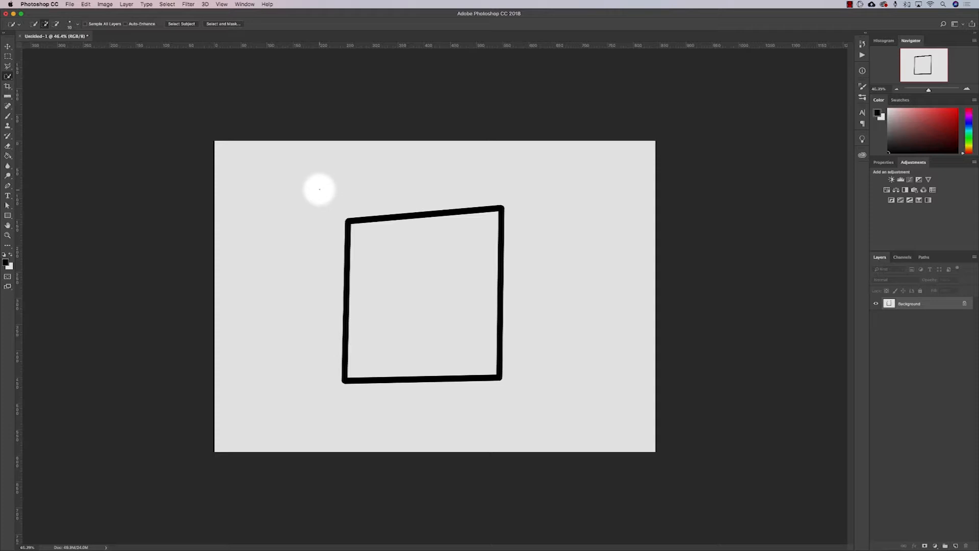
- Activate the Crop tool from its tool group
{"action": "left_click", "coordinate": [8, 87]}
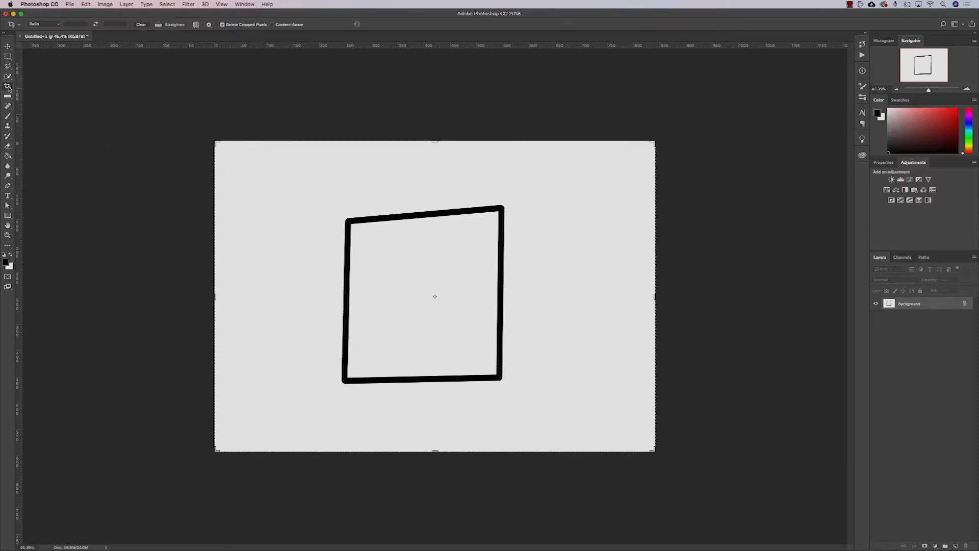
{"action": "left_click", "coordinate": [9, 87]}
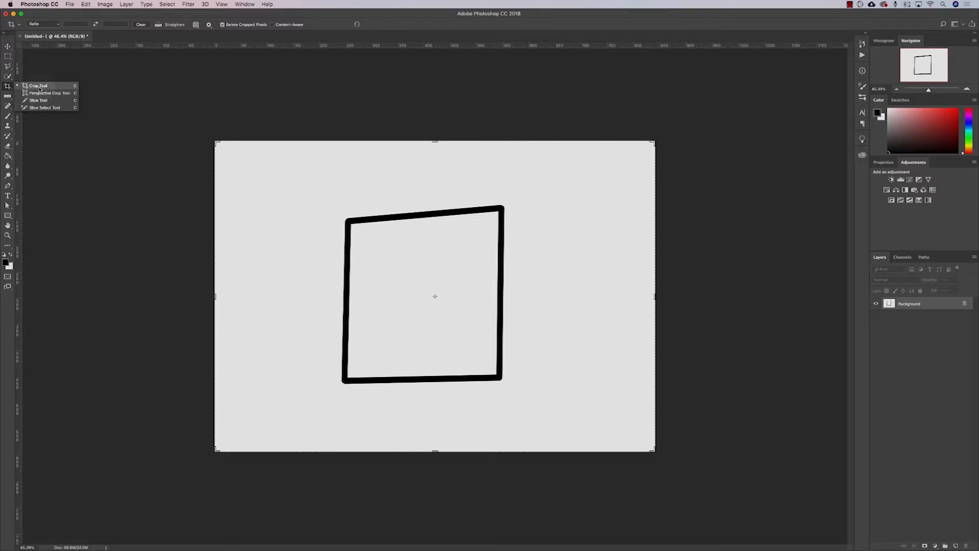
{"action": "left_click", "coordinate": [39, 88]}
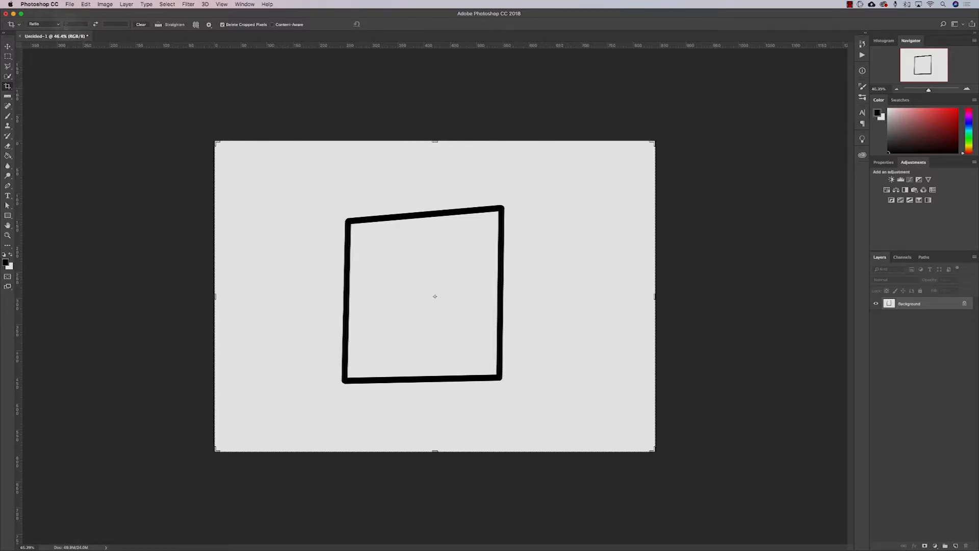
- Preview the 1:1 (Square) and 16:9 crop ratios on the canvas and clear the ratio
{"action": "left_click", "coordinate": [57, 24]}
{"action": "left_click", "coordinate": [39, 43]}
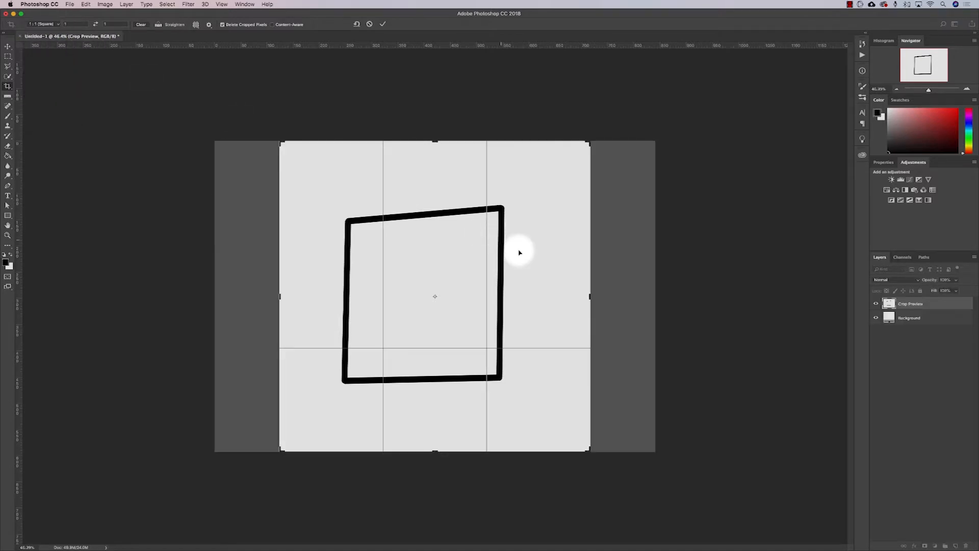
{"action": "left_click", "coordinate": [57, 24]}
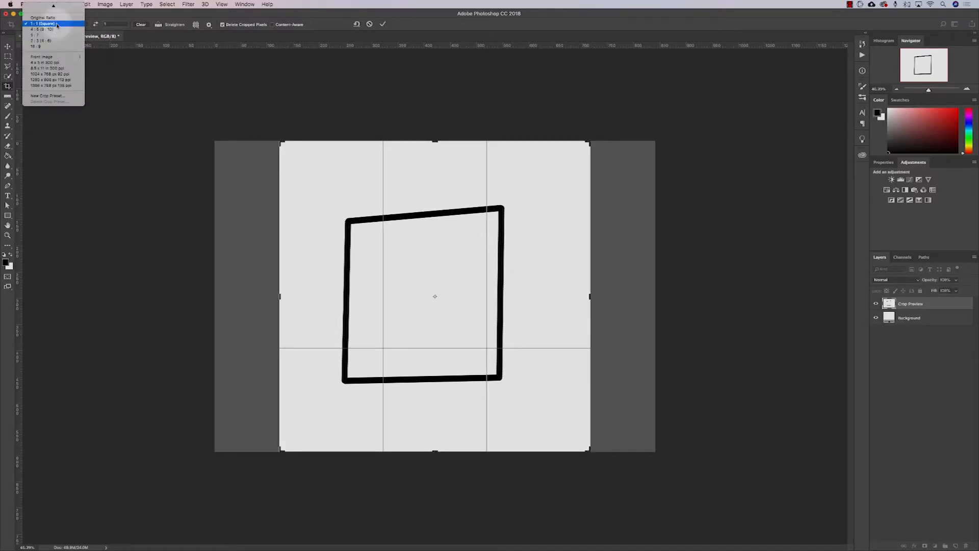
{"action": "left_click", "coordinate": [36, 46]}
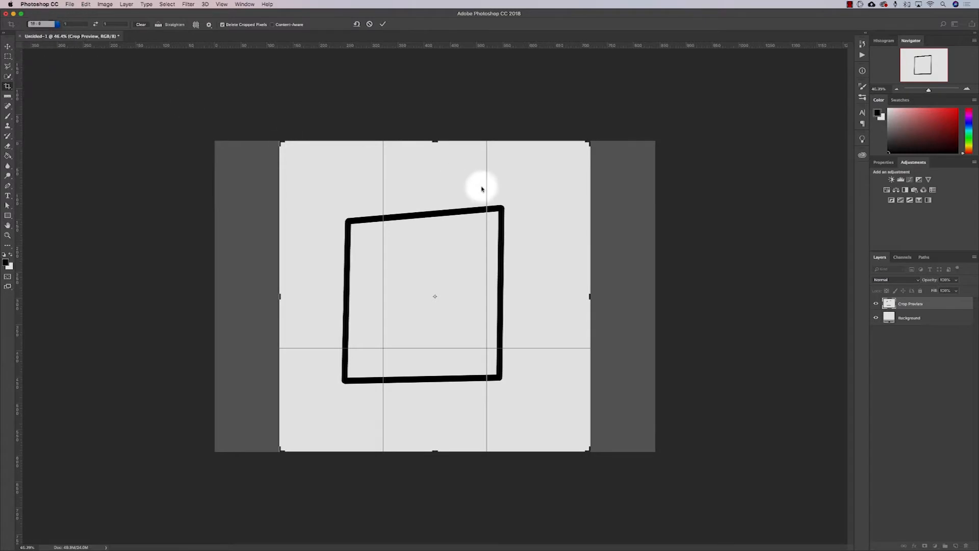
{"action": "left_click", "coordinate": [482, 188]}
{"action": "left_click", "coordinate": [140, 24]}
- Try to crop the canvas by pulling the crop frame's right edge slightly inward, with the Rule of Thirds overlay kept
{"action": "left_click_drag", "start_coordinate": [435, 174], "coordinate": [457, 172]}
{"action": "mouse_move", "coordinate": [655, 291]}
{"action": "left_mouse_down"}
{"action": "mouse_move", "coordinate": [591, 283]}
{"action": "mouse_move", "coordinate": [639, 292]}
{"action": "left_mouse_up"}
{"action": "left_click", "coordinate": [196, 24]}
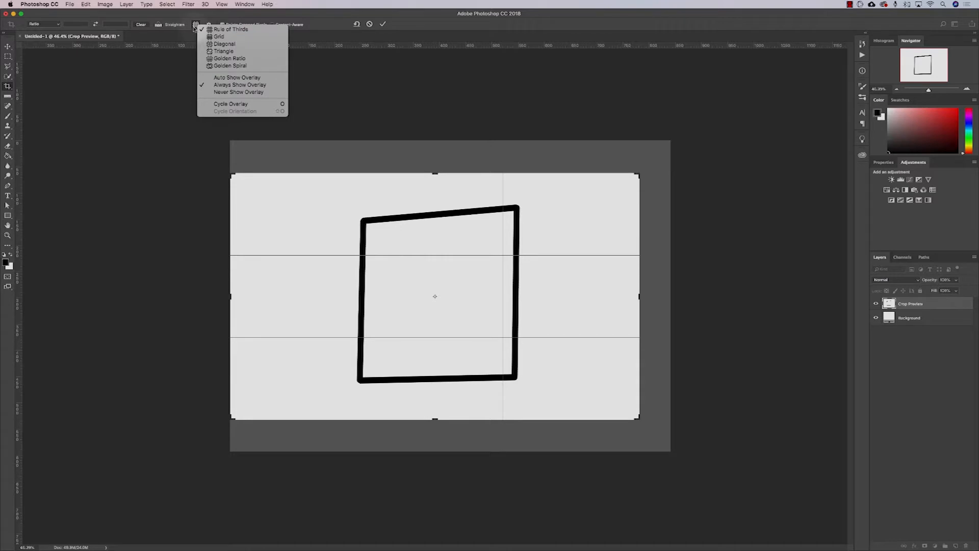
{"action": "left_click", "coordinate": [196, 25]}
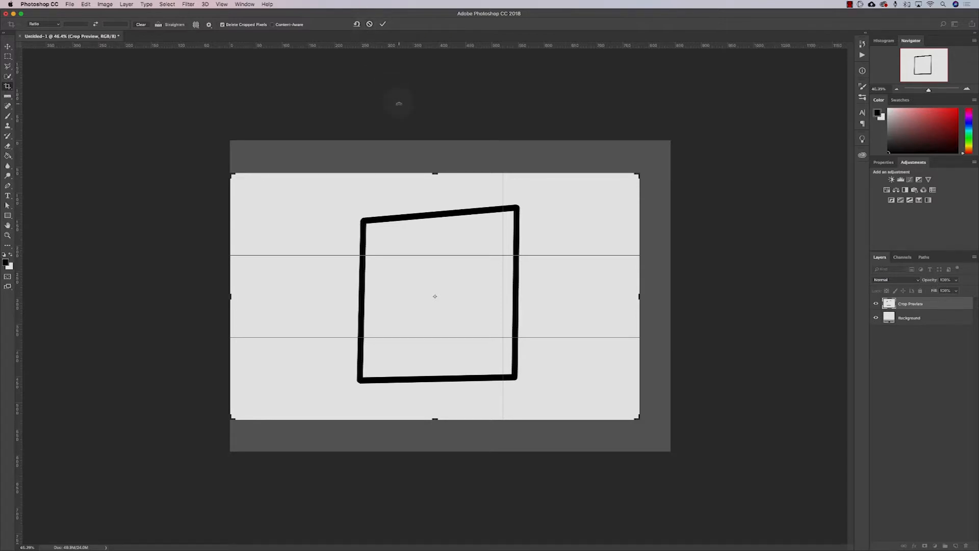
{"action": "key", "text": "Return"}
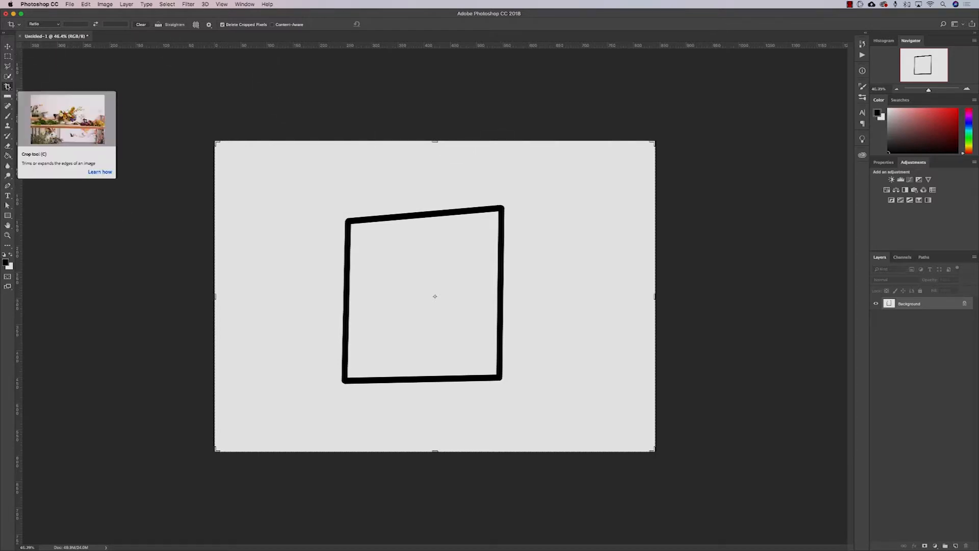
- Switch the crop overlay to Grid and back to Rule of Thirds, previewing it on the full-canvas crop frame
{"action": "left_click", "coordinate": [195, 25]}
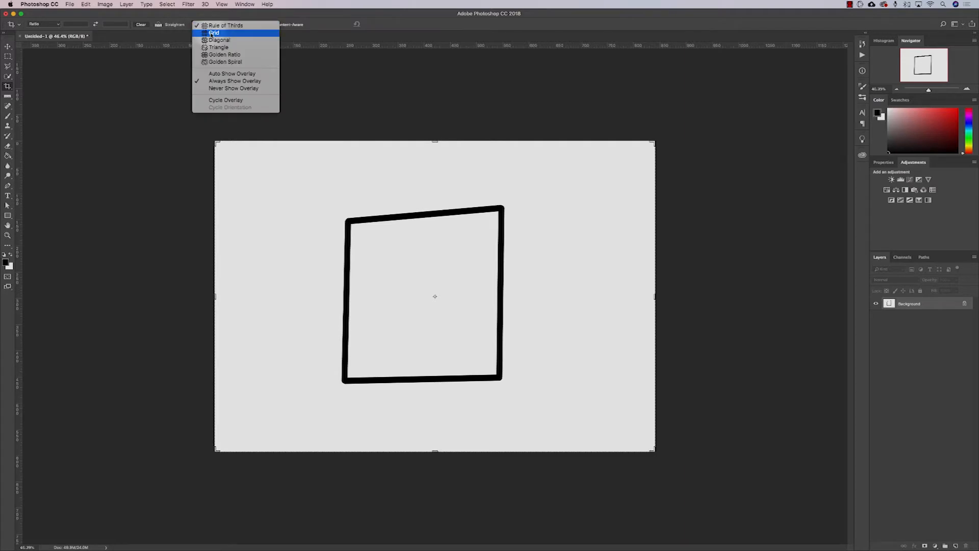
{"action": "left_click", "coordinate": [212, 35]}
{"action": "left_click", "coordinate": [195, 25]}
{"action": "left_click", "coordinate": [417, 149]}
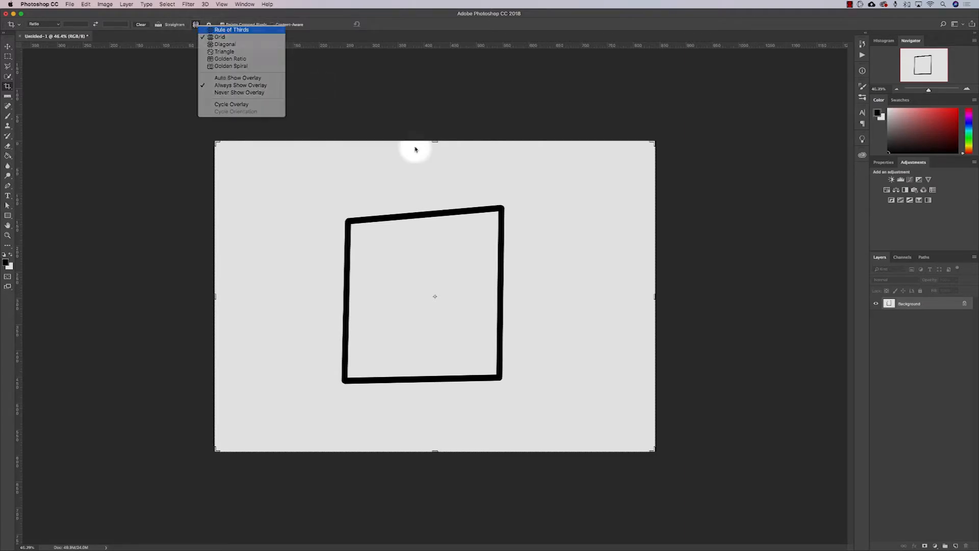
{"action": "left_click", "coordinate": [591, 208]}
{"action": "left_click_drag", "start_coordinate": [653, 296], "coordinate": [657, 300]}
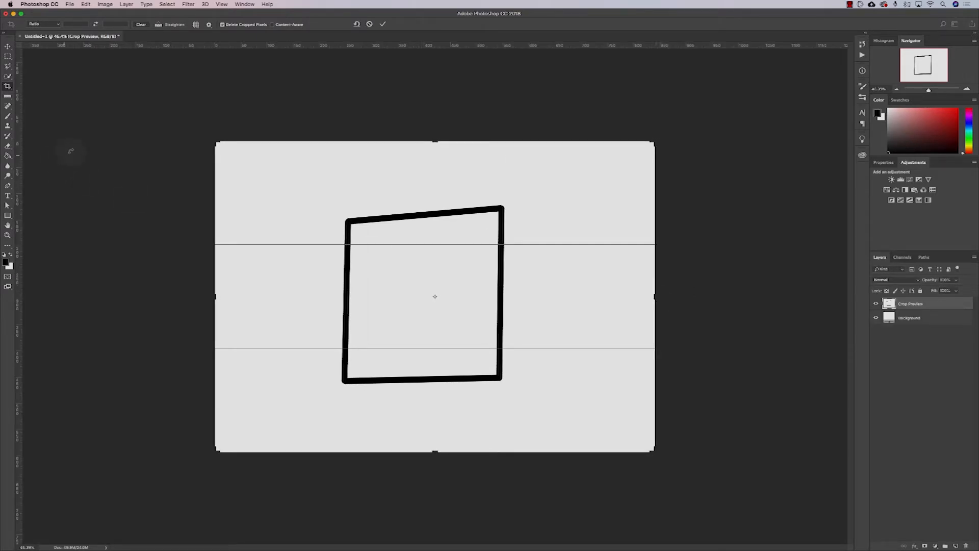
- Sample the black of the outline's upper edge with the Eyedropper tool
{"action": "left_click", "coordinate": [8, 96]}
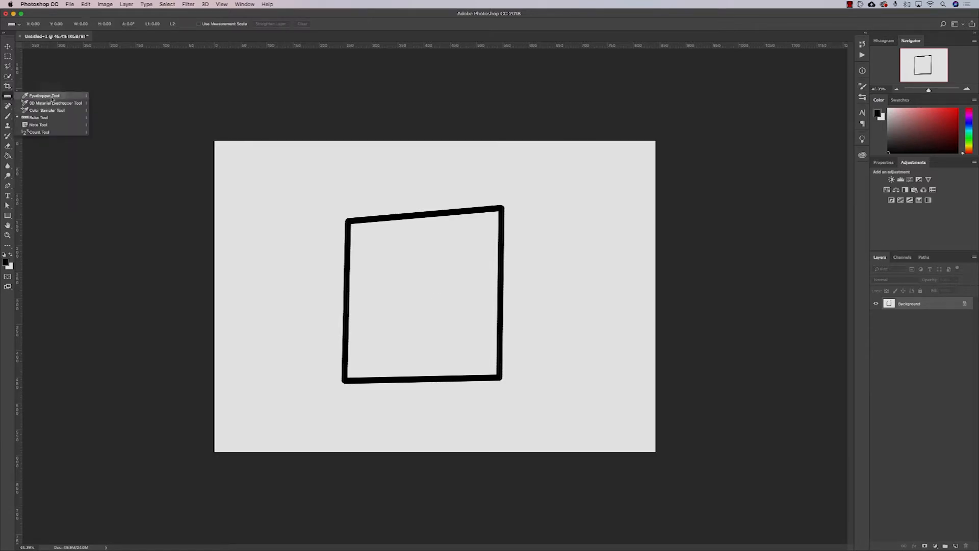
{"action": "left_click", "coordinate": [53, 98]}
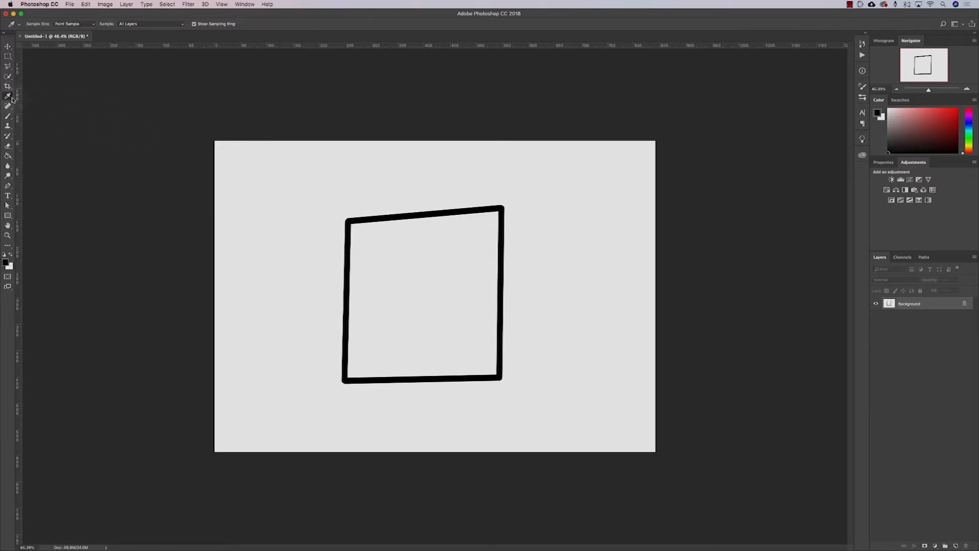
{"action": "left_click", "coordinate": [430, 214]}
{"action": "left_click_drag", "start_coordinate": [430, 213], "coordinate": [346, 197]}
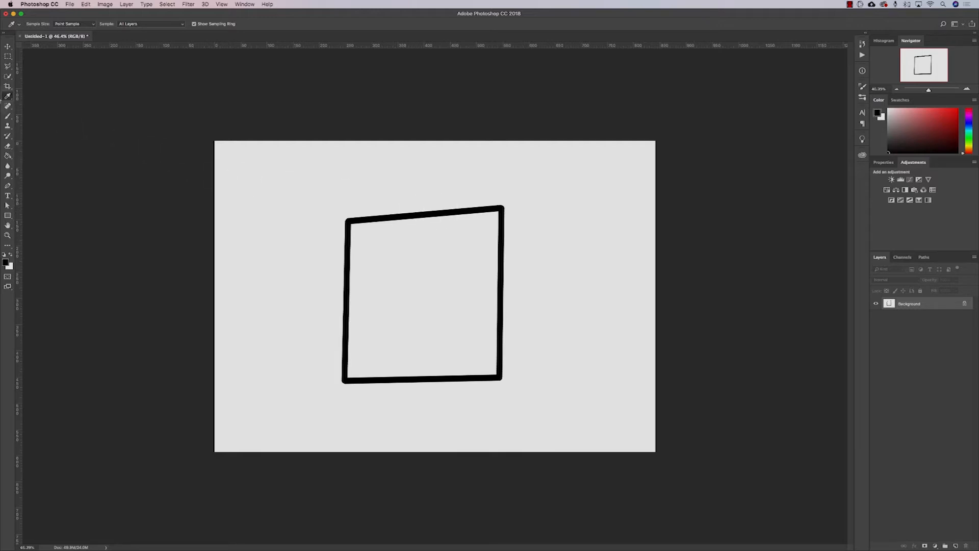
- Measure a nearly horizontal line just above the outline with the Ruler tool and show its readings in the Info panel
{"action": "left_click", "coordinate": [10, 98]}
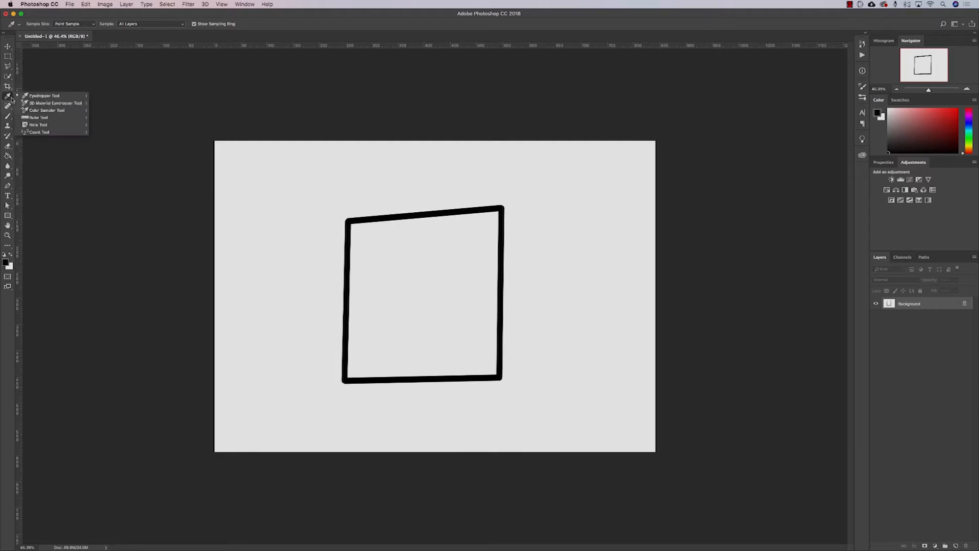
{"action": "left_click", "coordinate": [44, 119]}
{"action": "left_click_drag", "start_coordinate": [354, 195], "coordinate": [541, 204]}
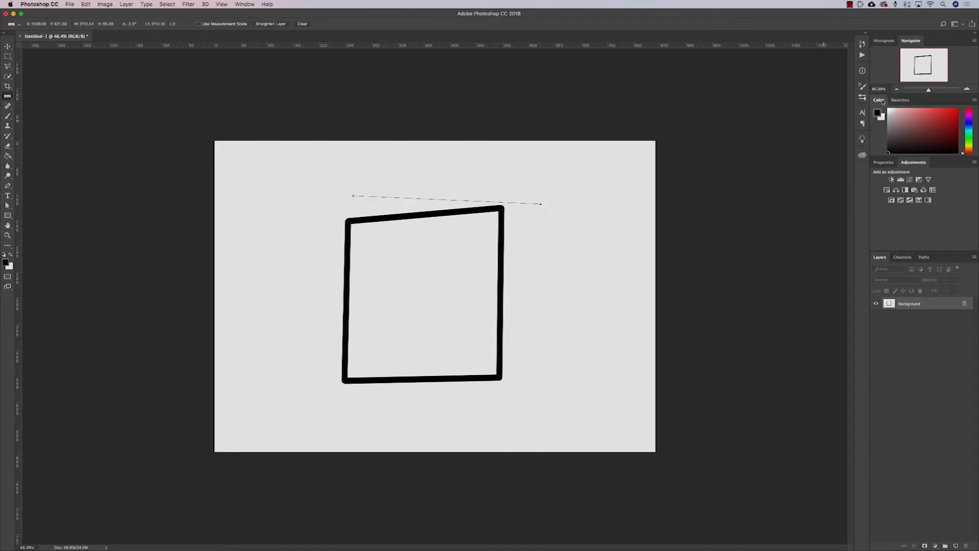
{"action": "left_click", "coordinate": [862, 72]}
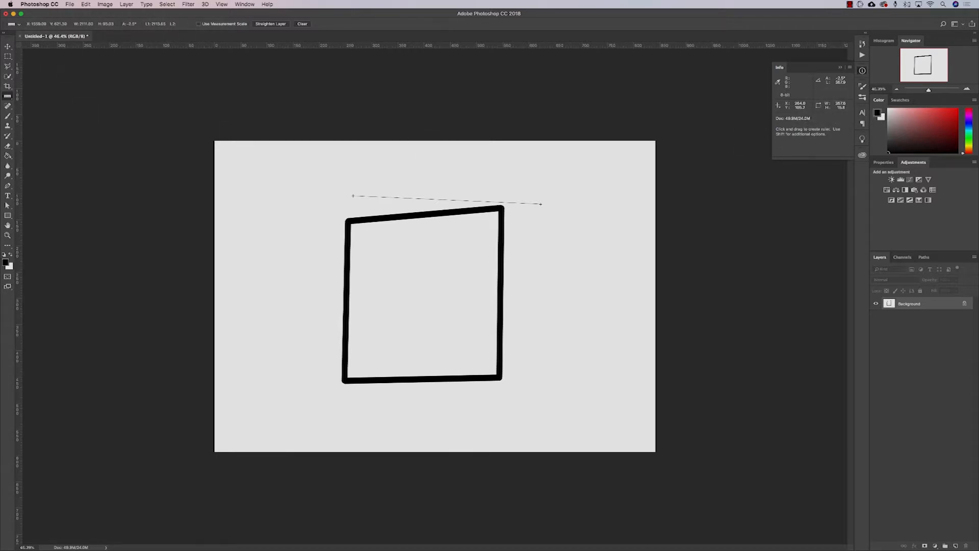
- Look over the Spot Healing Brush tool group and activate the Mixer Brush tool
{"action": "left_click", "coordinate": [9, 107]}
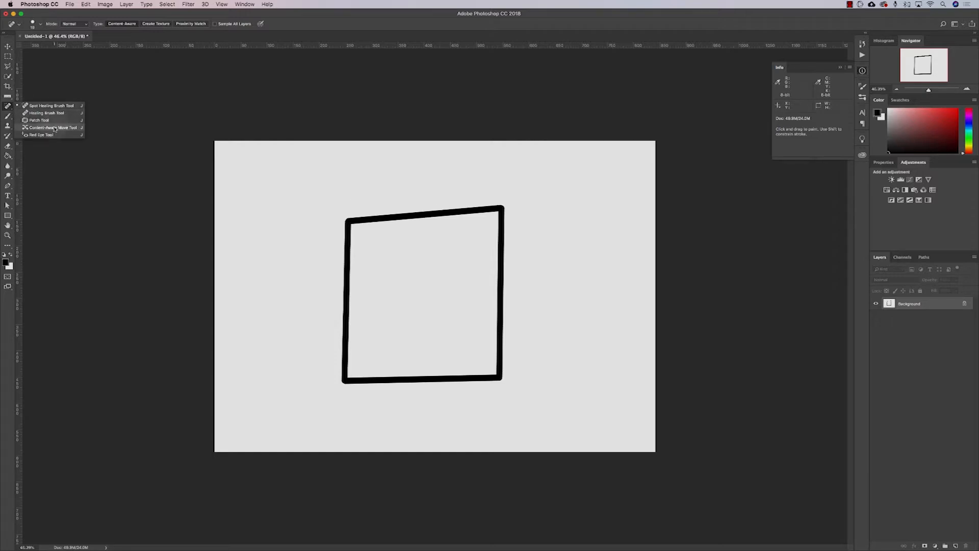
{"action": "left_click", "coordinate": [10, 107]}
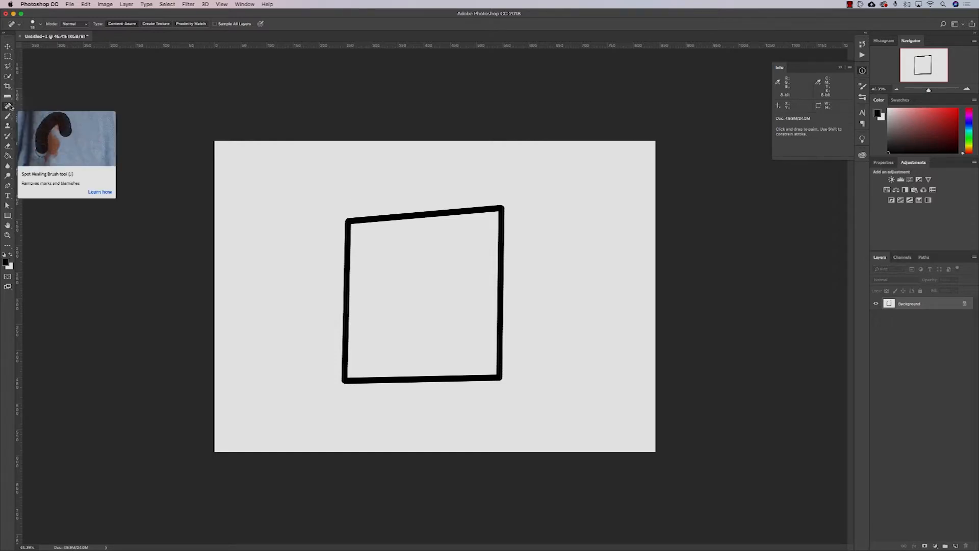
{"action": "left_click", "coordinate": [9, 118]}
{"action": "right_click", "coordinate": [12, 120]}
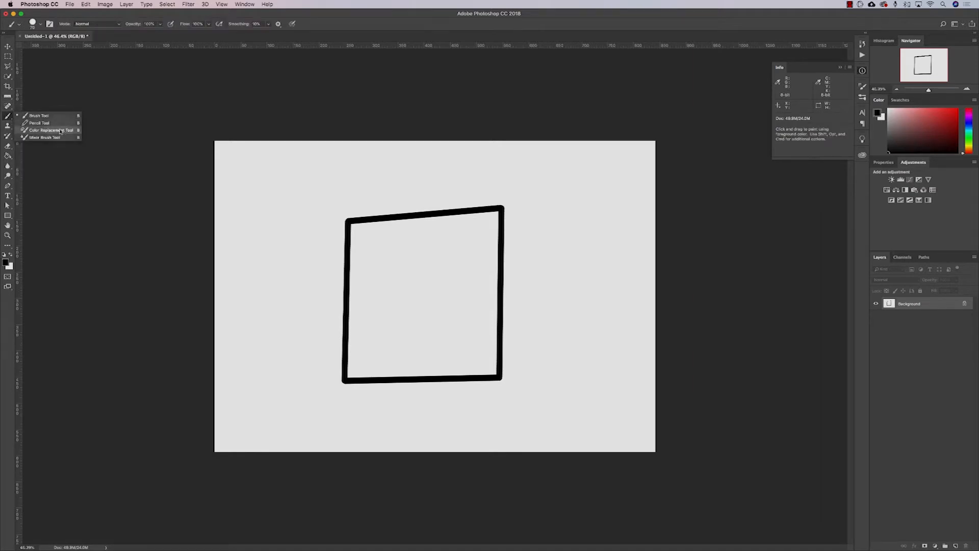
{"action": "left_click", "coordinate": [45, 137]}
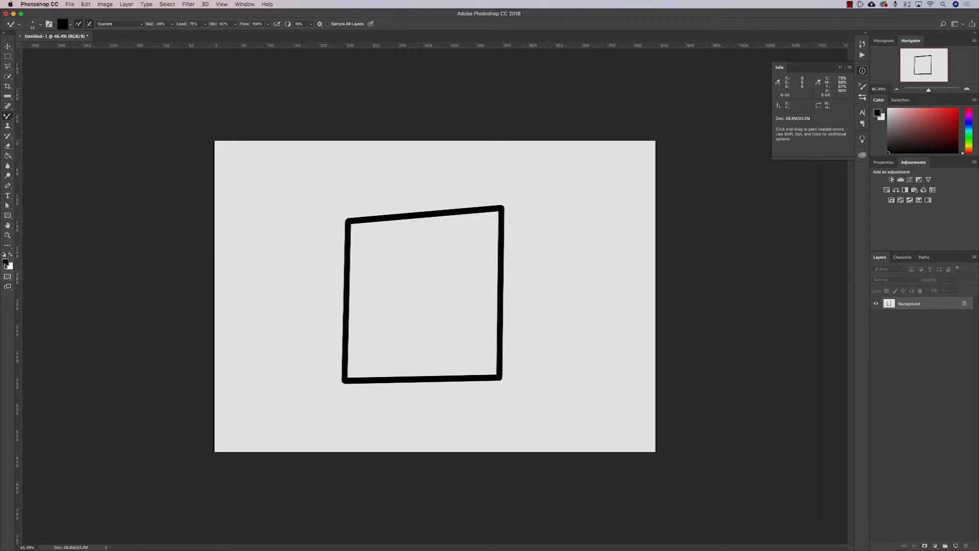
- Open the Color Picker for the foreground color, choose a muted red, and replace it with the hex value ffffff
{"action": "key", "text": "i"}
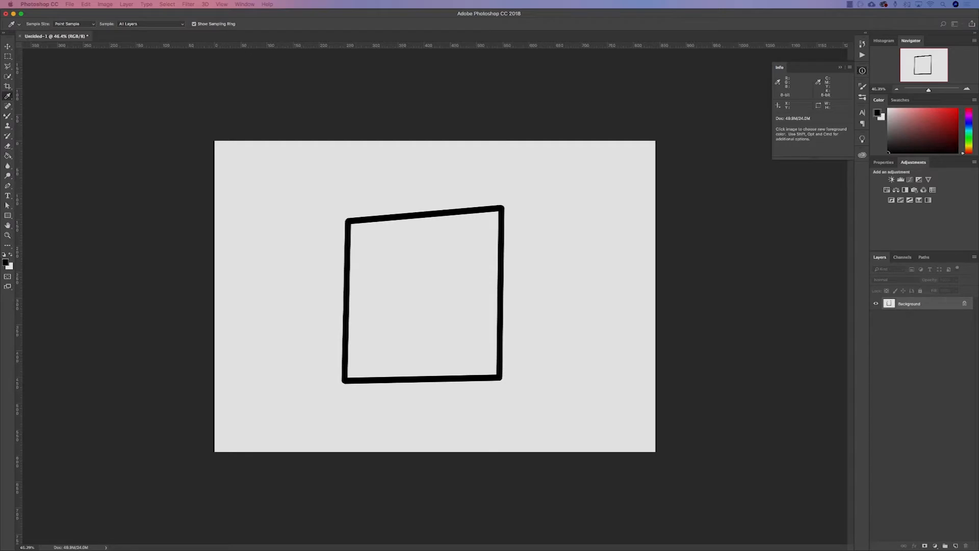
{"action": "left_click_drag", "start_coordinate": [902, 267], "coordinate": [423, 211]}
{"action": "left_click_drag", "start_coordinate": [415, 286], "coordinate": [414, 260]}
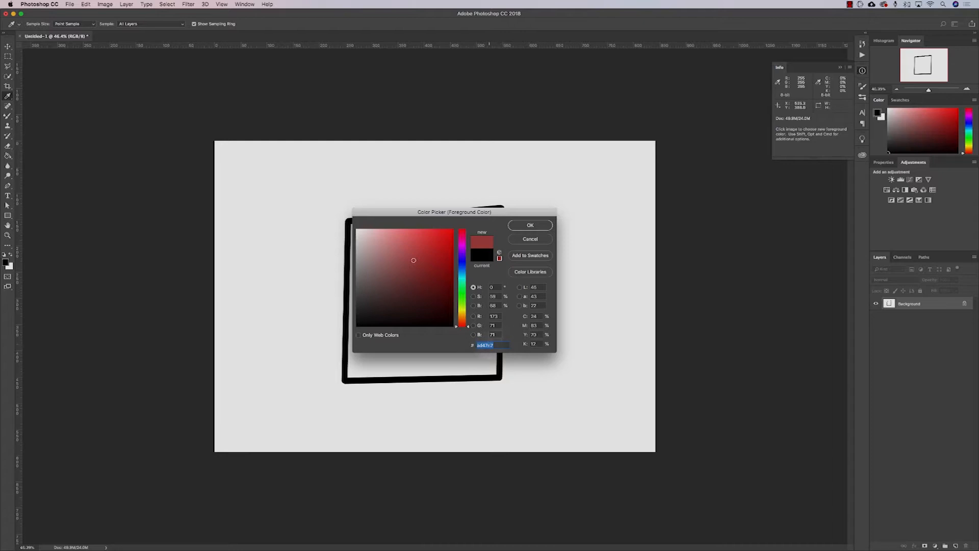
{"action": "left_click", "coordinate": [491, 345]}
{"action": "double_click", "coordinate": [490, 345]}
{"action": "type", "text": "ffff"}
{"action": "type", "text": "ff"}
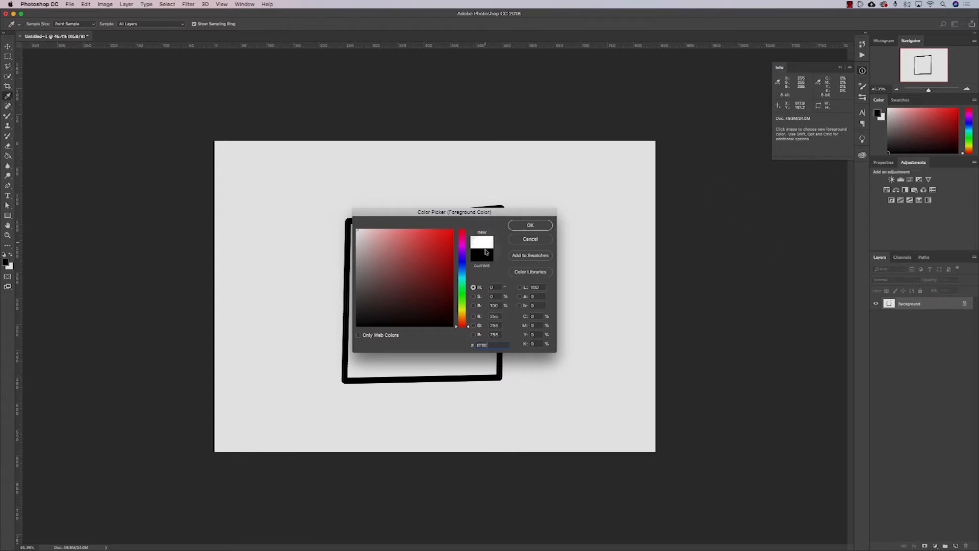
- Set the foreground color to a medium blue, hex 4c7bc1
{"action": "left_click", "coordinate": [465, 324]}
{"action": "left_click_drag", "start_coordinate": [466, 324], "coordinate": [462, 270]}
{"action": "left_click", "coordinate": [423, 238]}
{"action": "left_click", "coordinate": [396, 243]}
{"action": "left_click", "coordinate": [415, 253]}
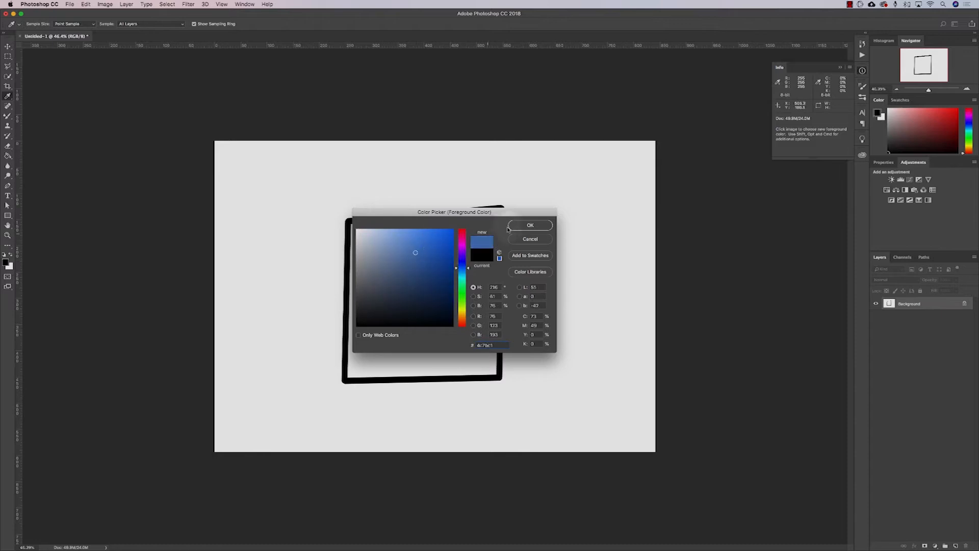
{"action": "left_click", "coordinate": [530, 225]}
- Paint faint blue Mixer Brush strokes above and around the black outline, smearing its right edge into the middle
{"action": "mouse_move", "coordinate": [364, 187]}
{"action": "left_mouse_down"}
{"action": "mouse_move", "coordinate": [321, 195]}
{"action": "mouse_move", "coordinate": [315, 235]}
{"action": "mouse_move", "coordinate": [352, 287]}
{"action": "mouse_move", "coordinate": [302, 325]}
{"action": "mouse_move", "coordinate": [342, 241]}
{"action": "mouse_move", "coordinate": [299, 201]}
{"action": "mouse_move", "coordinate": [275, 280]}
{"action": "mouse_move", "coordinate": [346, 255]}
{"action": "mouse_move", "coordinate": [340, 194]}
{"action": "left_mouse_up"}
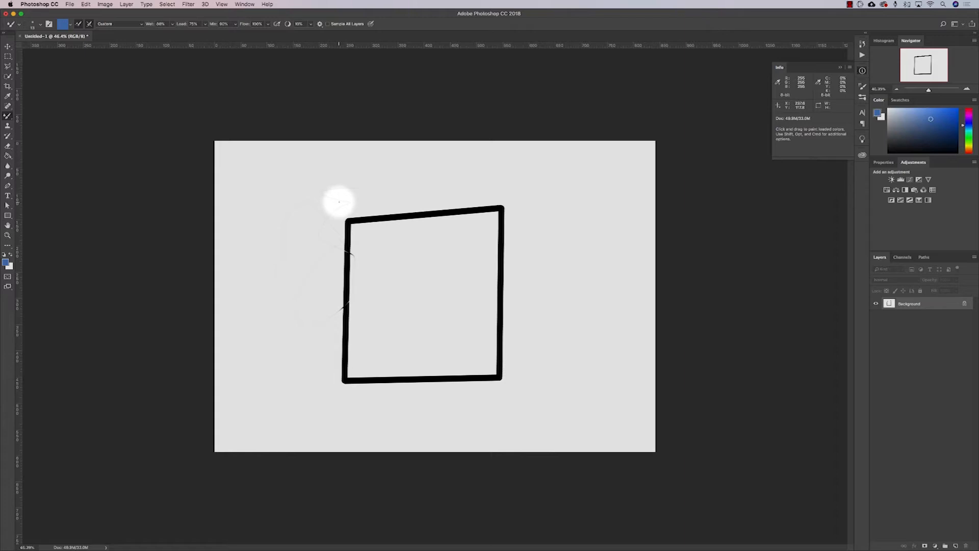
{"action": "mouse_move", "coordinate": [342, 201]}
{"action": "left_mouse_down"}
{"action": "mouse_move", "coordinate": [439, 185]}
{"action": "mouse_move", "coordinate": [331, 198]}
{"action": "mouse_move", "coordinate": [528, 186]}
{"action": "mouse_move", "coordinate": [570, 212]}
{"action": "mouse_move", "coordinate": [564, 205]}
{"action": "mouse_move", "coordinate": [550, 288]}
{"action": "mouse_move", "coordinate": [533, 273]}
{"action": "mouse_move", "coordinate": [568, 206]}
{"action": "mouse_move", "coordinate": [544, 235]}
{"action": "mouse_move", "coordinate": [524, 350]}
{"action": "mouse_move", "coordinate": [461, 311]}
{"action": "mouse_move", "coordinate": [396, 338]}
{"action": "left_mouse_up"}
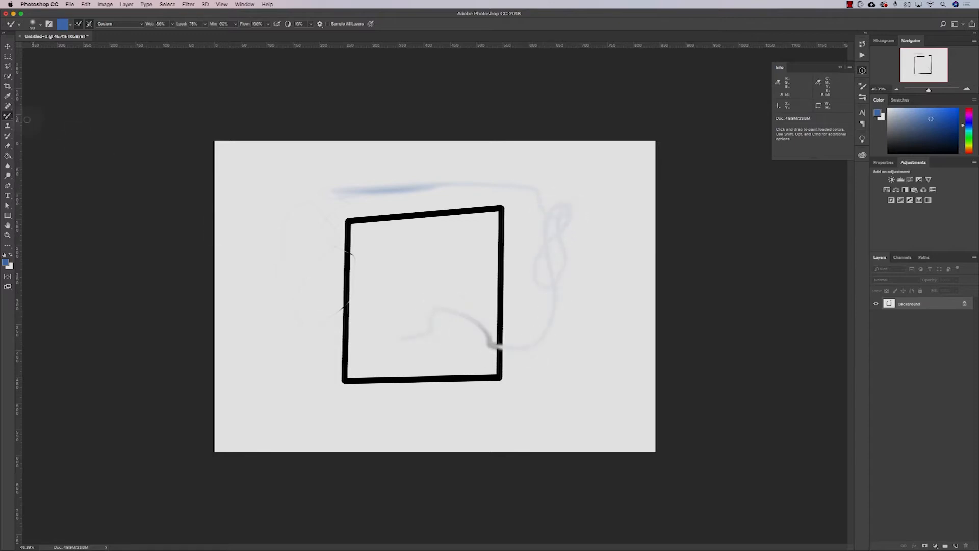
- Paint a blue dot near the canvas's upper-left corner and a zigzag stroke down through the outline with the Brush tool
{"action": "right_click", "coordinate": [10, 117]}
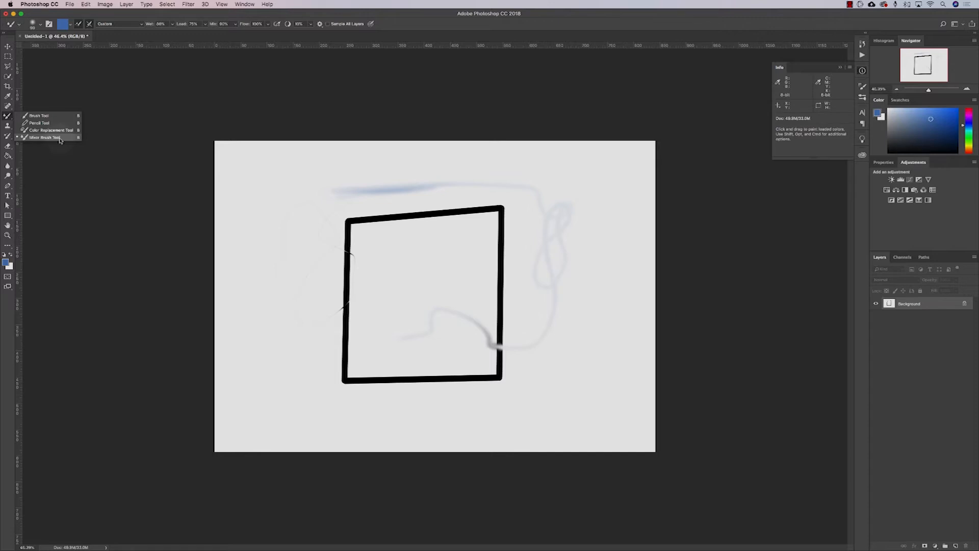
{"action": "left_click", "coordinate": [39, 116]}
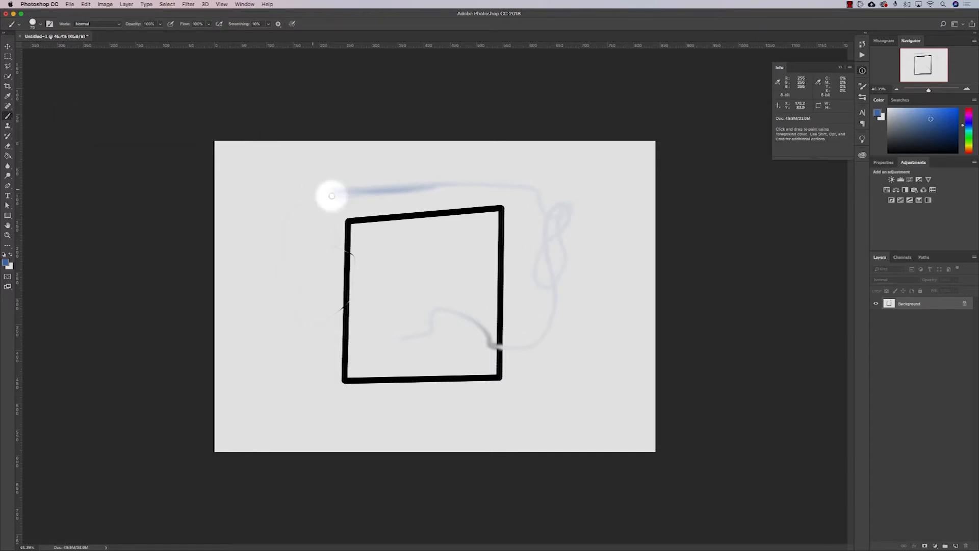
{"action": "right_click", "coordinate": [322, 176]}
{"action": "left_click", "coordinate": [298, 172]}
{"action": "mouse_move", "coordinate": [342, 179]}
{"action": "left_mouse_down"}
{"action": "mouse_move", "coordinate": [441, 178]}
{"action": "mouse_move", "coordinate": [396, 220]}
{"action": "mouse_move", "coordinate": [431, 287]}
{"action": "mouse_move", "coordinate": [432, 407]}
{"action": "left_mouse_up"}
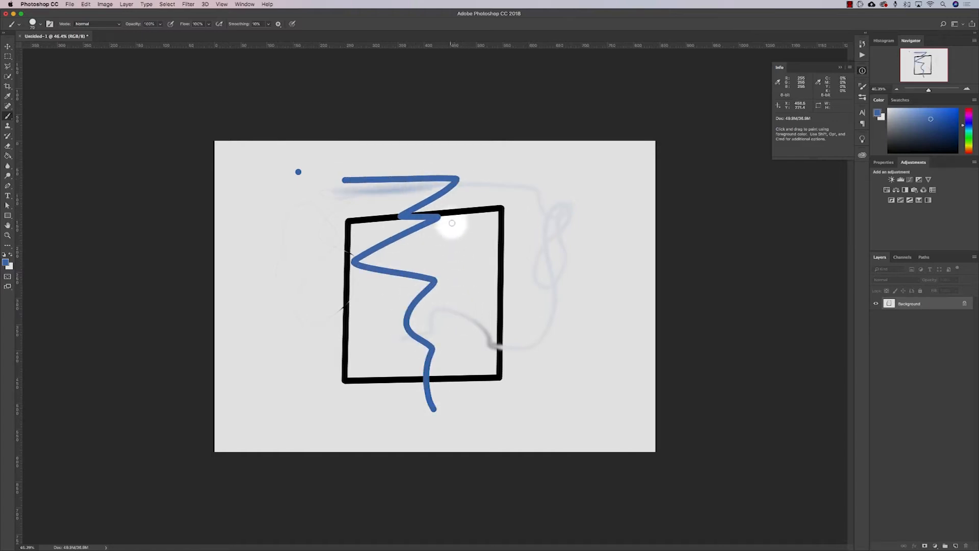
- Set the brush hardness to 0%, enlarge the brush, and paint a single soft blue dot in the canvas's lower-left area
{"action": "right_click", "coordinate": [473, 182]}
{"action": "mouse_move", "coordinate": [593, 342]}
{"action": "left_mouse_down"}
{"action": "mouse_move", "coordinate": [638, 418]}
{"action": "mouse_move", "coordinate": [616, 403]}
{"action": "left_mouse_up"}
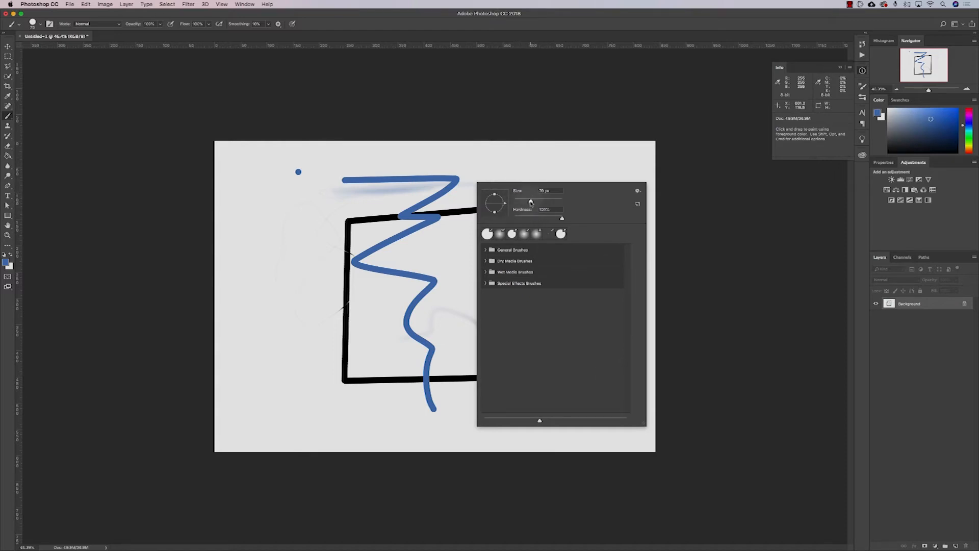
{"action": "left_click_drag", "start_coordinate": [547, 203], "coordinate": [528, 202]}
{"action": "left_click_drag", "start_coordinate": [561, 220], "coordinate": [516, 219]}
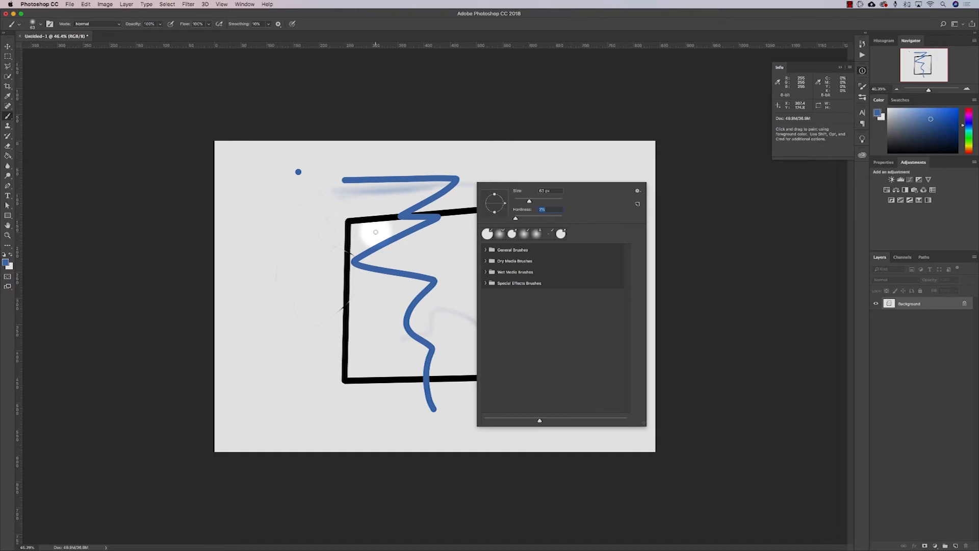
{"action": "mouse_move", "coordinate": [523, 219]}
{"action": "left_mouse_down"}
{"action": "mouse_move", "coordinate": [514, 219]}
{"action": "mouse_move", "coordinate": [550, 200]}
{"action": "left_mouse_up"}
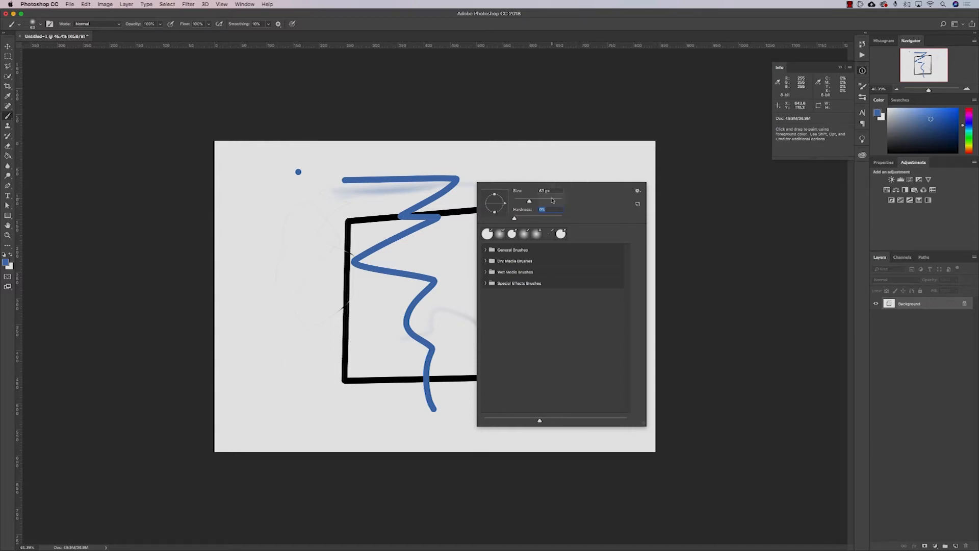
{"action": "key", "text": "Return"}
{"action": "left_click", "coordinate": [273, 378]}
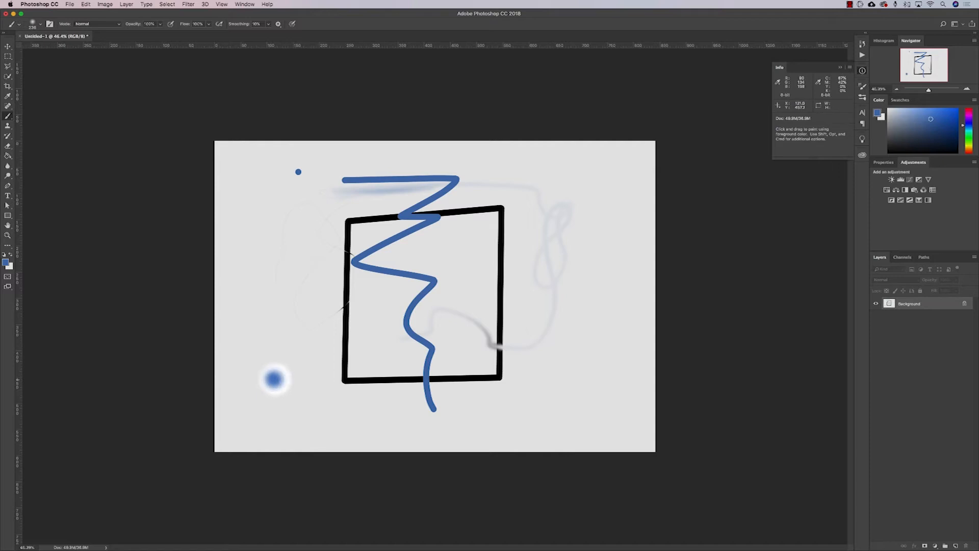
- Raise the brush hardness and paint a hard-edged blue dot beside the soft one in the canvas's lower-left area
{"action": "right_click", "coordinate": [327, 416]}
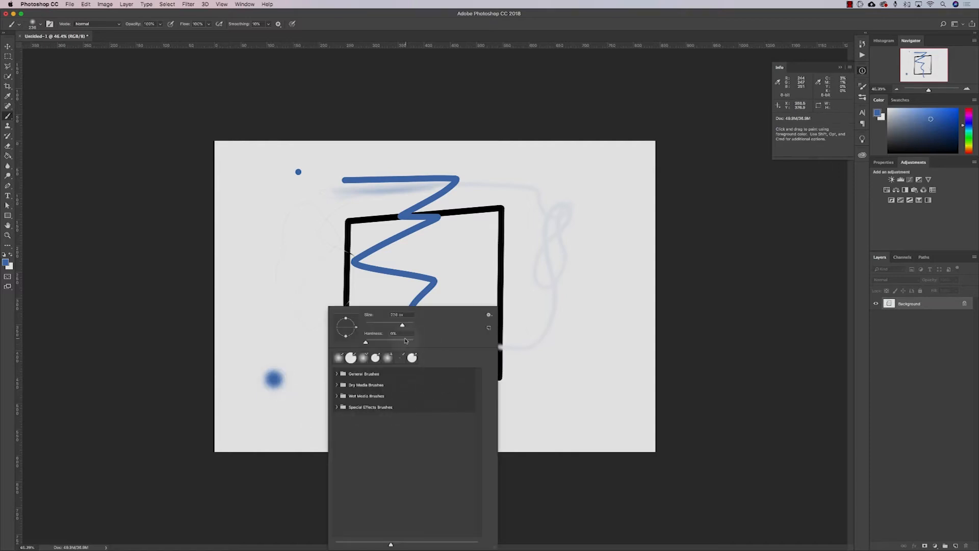
{"action": "key", "text": "Return"}
{"action": "left_click", "coordinate": [308, 381]}
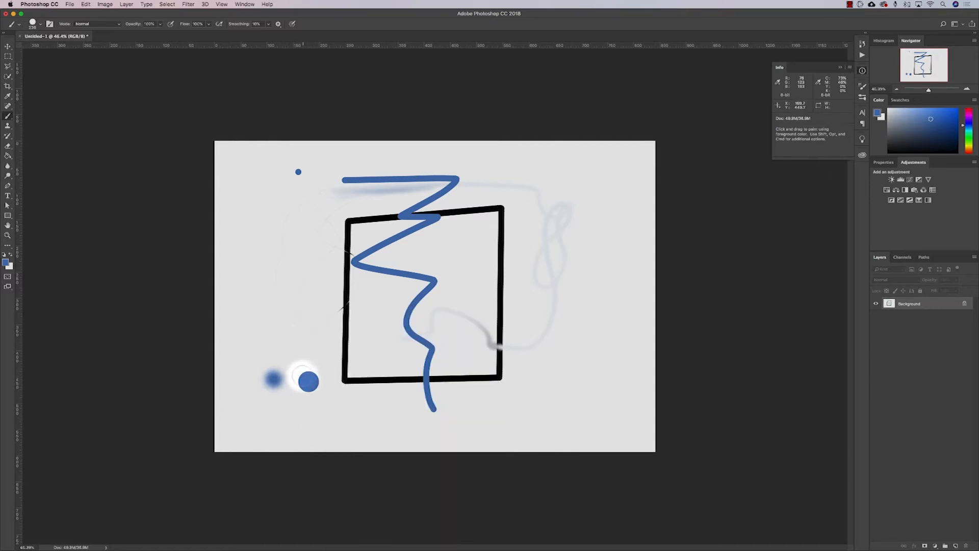
- Enlarge and soften the brush with white as the foreground color, and browse the General Brushes presets
{"action": "right_click", "coordinate": [371, 320]}
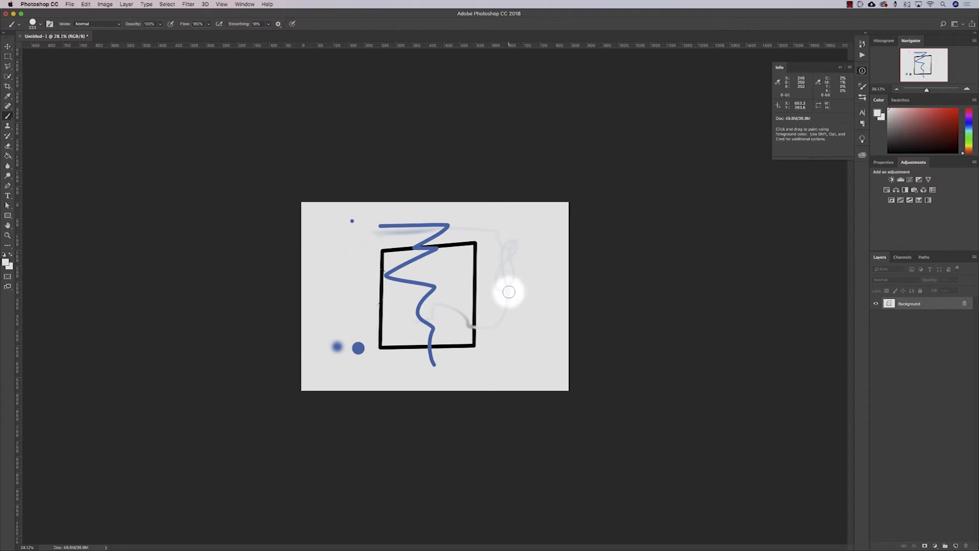
{"action": "mouse_move", "coordinate": [507, 305]}
{"action": "left_mouse_down"}
{"action": "mouse_move", "coordinate": [507, 221]}
{"action": "mouse_move", "coordinate": [505, 461]}
{"action": "mouse_move", "coordinate": [507, 227]}
{"action": "mouse_move", "coordinate": [498, 332]}
{"action": "mouse_move", "coordinate": [497, 305]}
{"action": "mouse_move", "coordinate": [564, 305]}
{"action": "mouse_move", "coordinate": [499, 306]}
{"action": "left_mouse_up"}
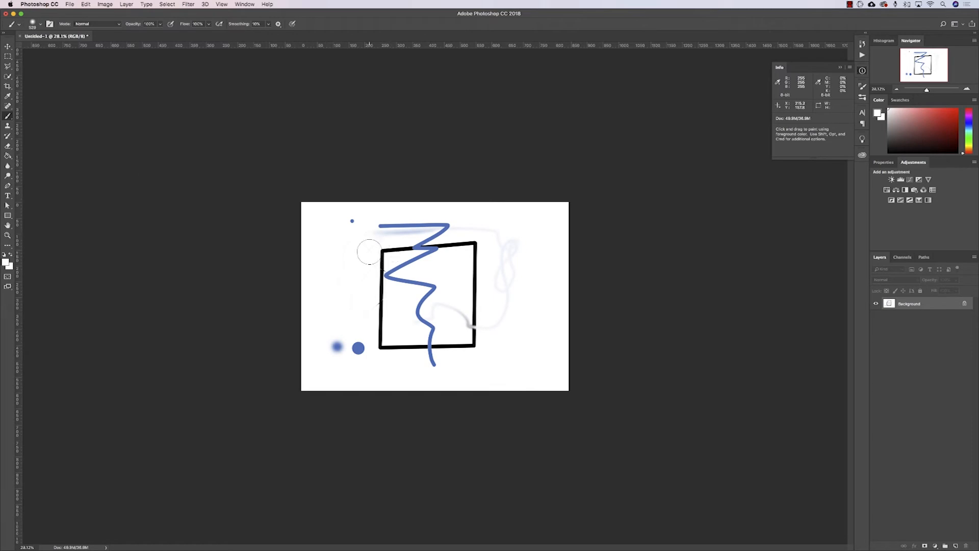
{"action": "right_click", "coordinate": [369, 251]}
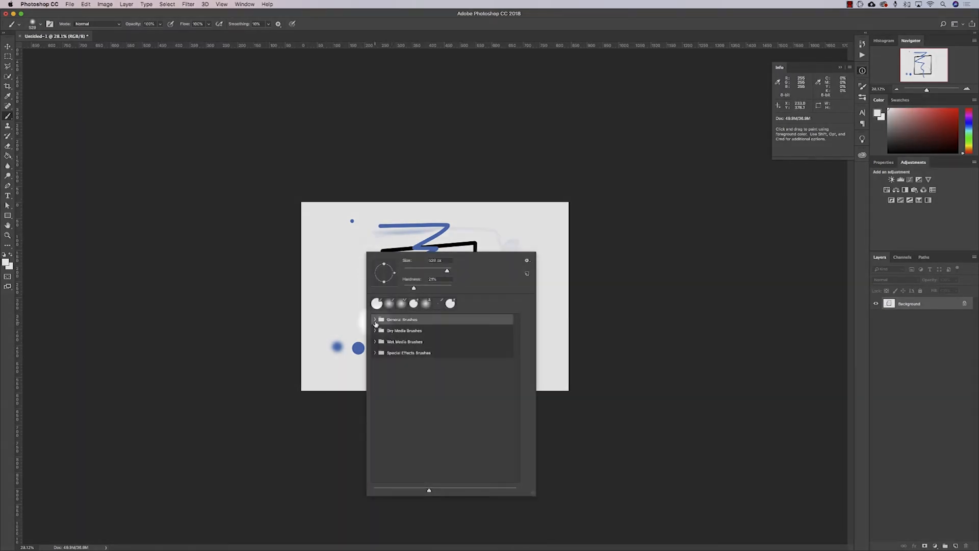
{"action": "left_click", "coordinate": [375, 320]}
{"action": "scroll", "coordinate": [438, 382], "scroll_direction": "down", "scroll_amount": 3}
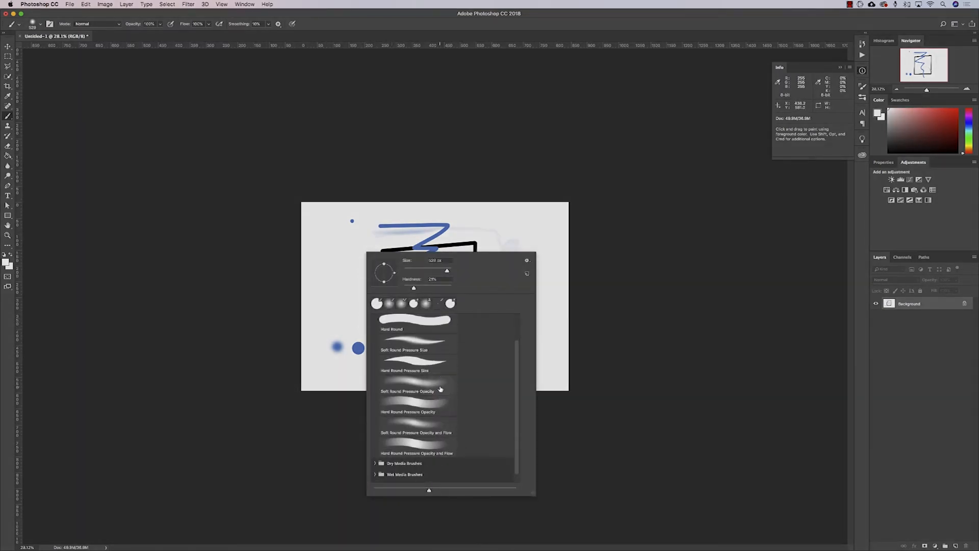
{"action": "scroll", "coordinate": [438, 382], "scroll_direction": "up", "scroll_amount": 2}
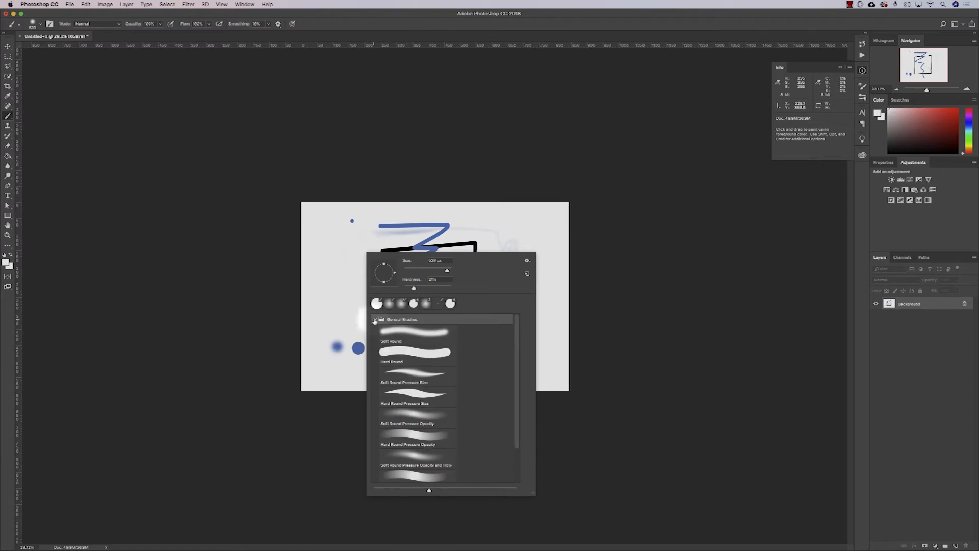
{"action": "left_click", "coordinate": [375, 320]}
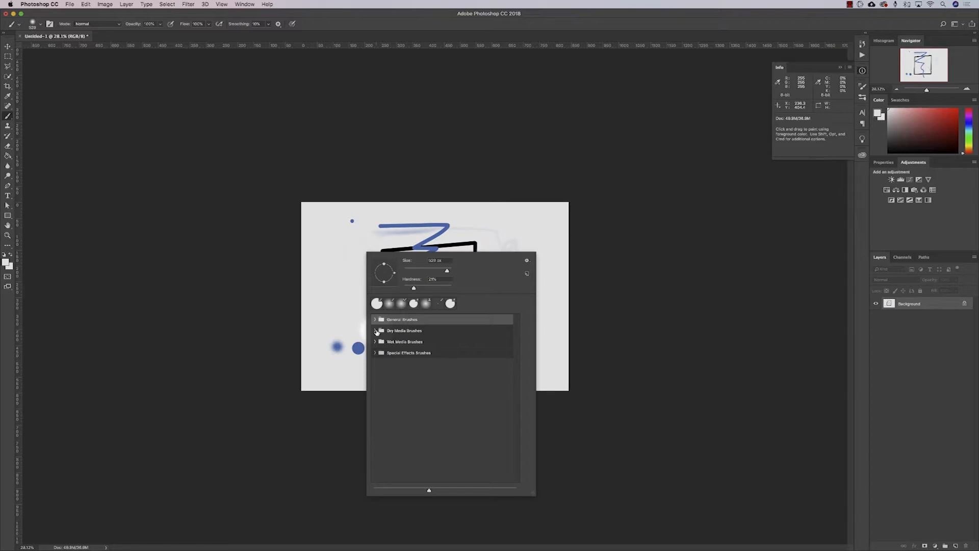
{"action": "left_click", "coordinate": [361, 234]}
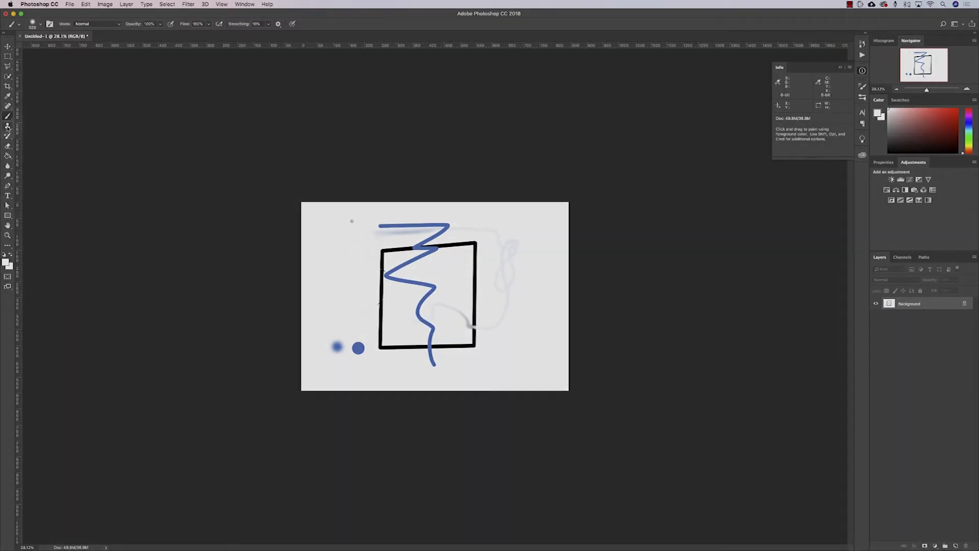
- Clone the black outline's left edge and a bit of the zigzag near the canvas's right edge with the Clone Stamp tool
{"action": "left_click", "coordinate": [8, 126]}
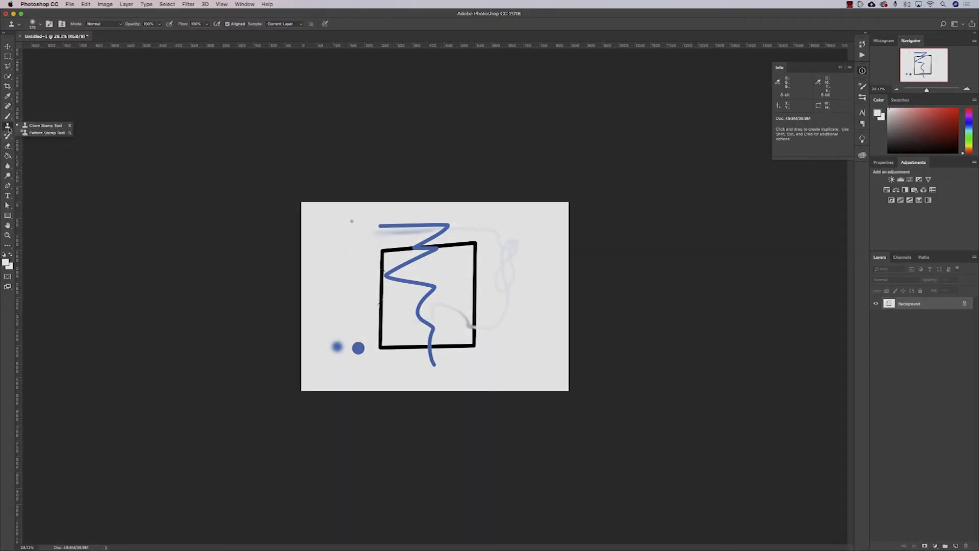
{"action": "left_click", "coordinate": [45, 125]}
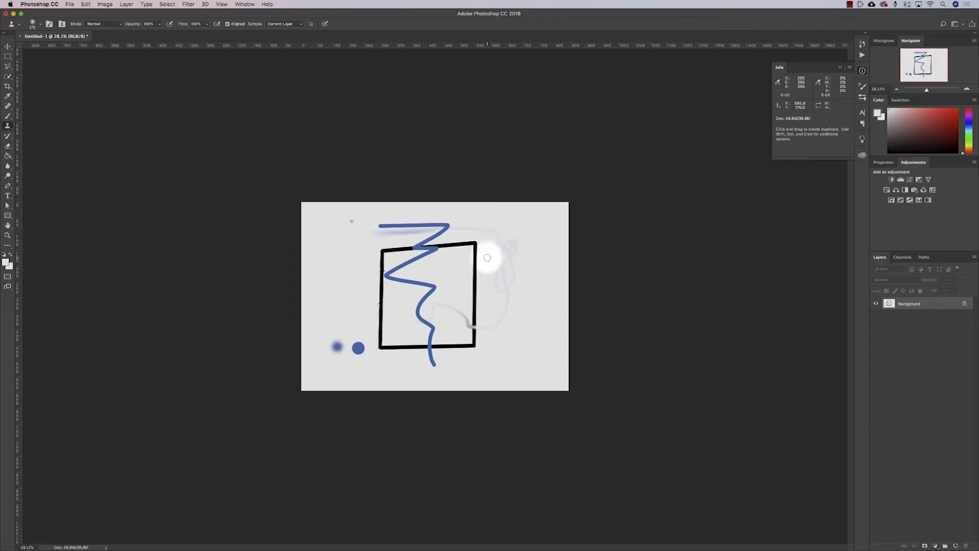
{"action": "mouse_move", "coordinate": [545, 255]}
{"action": "left_mouse_down"}
{"action": "mouse_move", "coordinate": [566, 254]}
{"action": "mouse_move", "coordinate": [533, 255]}
{"action": "mouse_move", "coordinate": [568, 255]}
{"action": "mouse_move", "coordinate": [538, 259]}
{"action": "mouse_move", "coordinate": [556, 259]}
{"action": "mouse_move", "coordinate": [544, 260]}
{"action": "mouse_move", "coordinate": [542, 315]}
{"action": "left_mouse_up"}
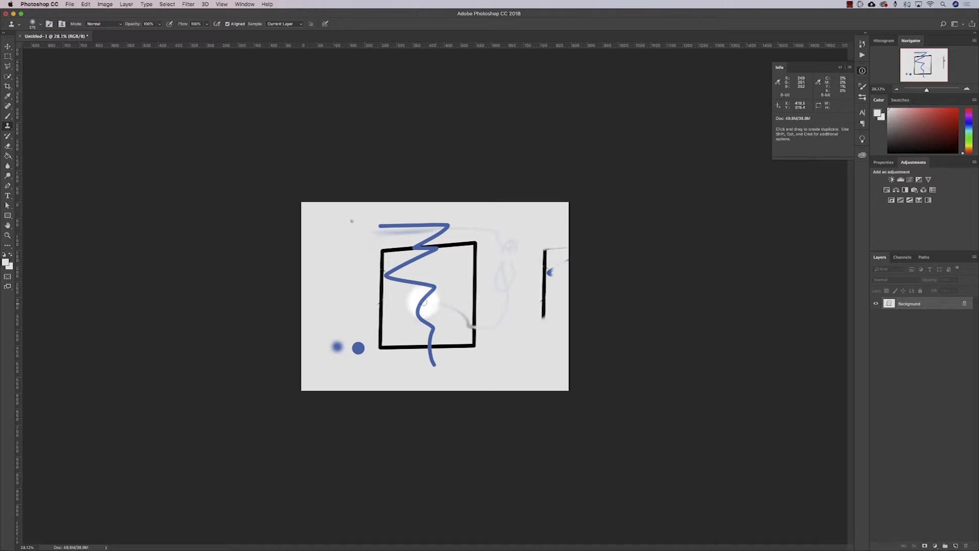
- Enlarge the Eraser to 600 px and erase large parts of the blue zigzag, the dots and the black outline
{"action": "left_click", "coordinate": [9, 137]}
{"action": "left_click", "coordinate": [9, 147]}
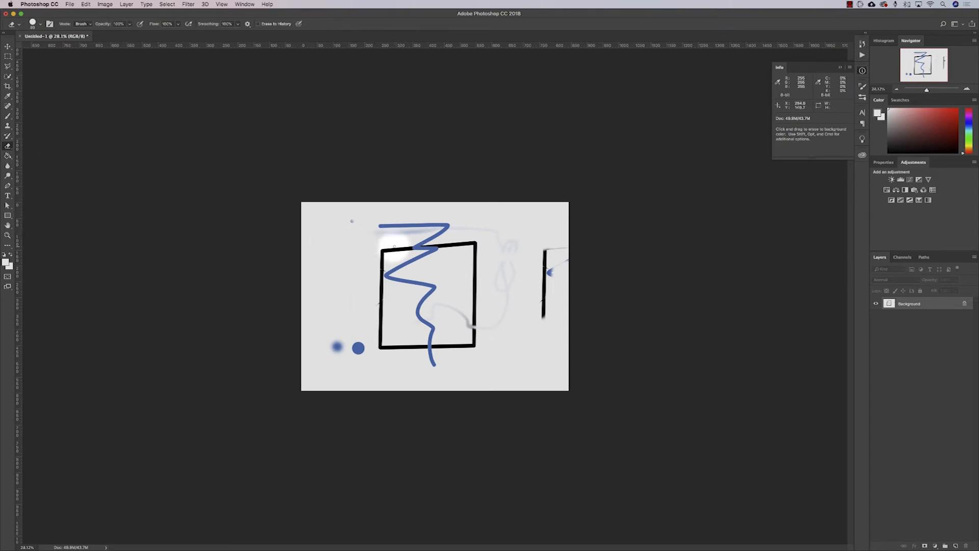
{"action": "key", "text": "]"}
{"action": "key", "text": "]"}
{"action": "key", "text": "]"}
{"action": "key", "text": "]"}
{"action": "key", "text": "]"}
{"action": "key", "text": "]"}
{"action": "key", "text": "]"}
{"action": "key", "text": "]"}
{"action": "key", "text": "]"}
{"action": "key", "text": "]"}
{"action": "key", "text": "]"}
{"action": "key", "text": "]"}
{"action": "key", "text": "]"}
{"action": "key", "text": "]"}
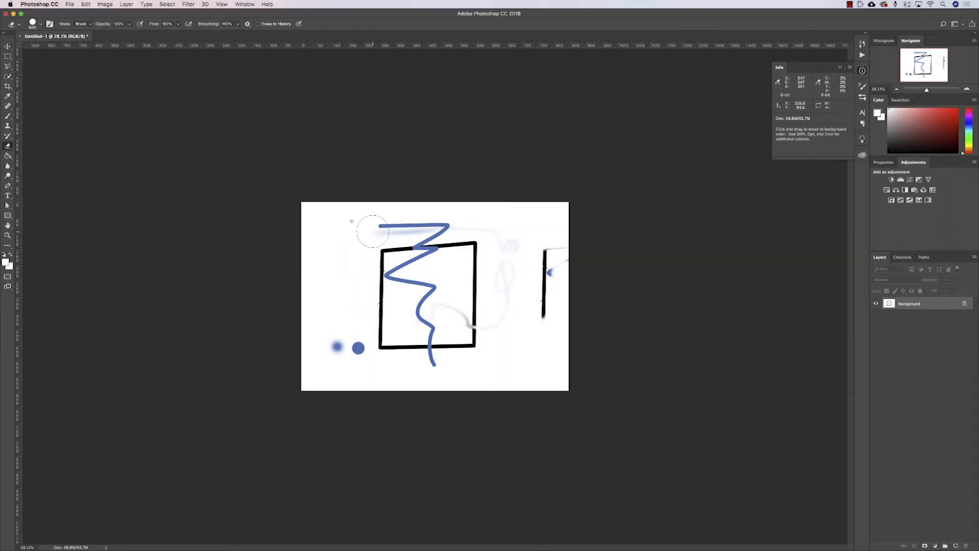
{"action": "left_click_drag", "start_coordinate": [362, 232], "coordinate": [278, 222]}
{"action": "mouse_move", "coordinate": [469, 264]}
{"action": "left_mouse_down"}
{"action": "mouse_move", "coordinate": [421, 270]}
{"action": "mouse_move", "coordinate": [436, 296]}
{"action": "mouse_move", "coordinate": [374, 329]}
{"action": "mouse_move", "coordinate": [341, 372]}
{"action": "mouse_move", "coordinate": [358, 240]}
{"action": "left_mouse_up"}
{"action": "mouse_move", "coordinate": [329, 359]}
{"action": "left_mouse_down"}
{"action": "mouse_move", "coordinate": [393, 244]}
{"action": "mouse_move", "coordinate": [395, 339]}
{"action": "mouse_move", "coordinate": [495, 335]}
{"action": "left_mouse_up"}
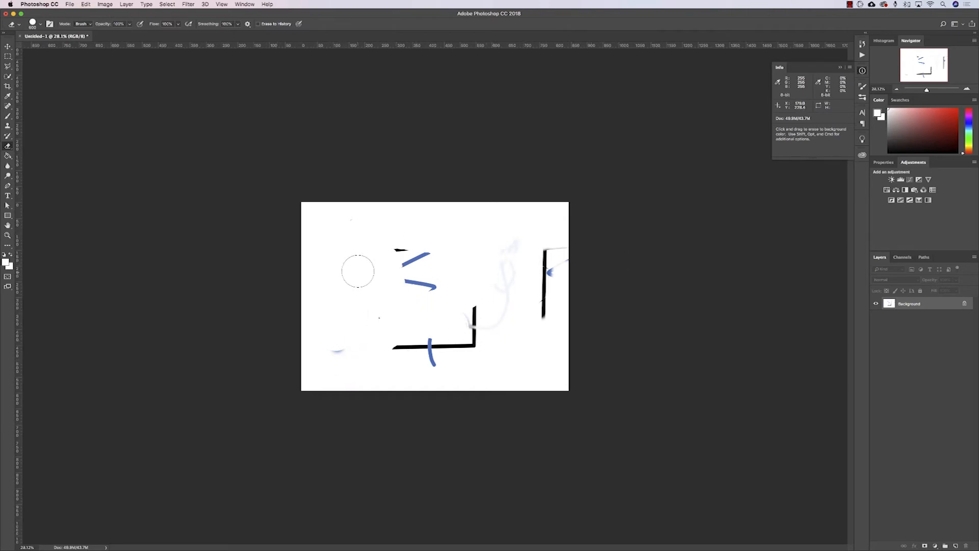
- Select the whole canvas with the Rectangular Marquee, fill it with the white foreground color, and deselect
{"action": "key", "text": "m"}
{"action": "mouse_move", "coordinate": [302, 203]}
{"action": "left_mouse_down"}
{"action": "mouse_move", "coordinate": [510, 363]}
{"action": "mouse_move", "coordinate": [570, 393]}
{"action": "left_mouse_up"}
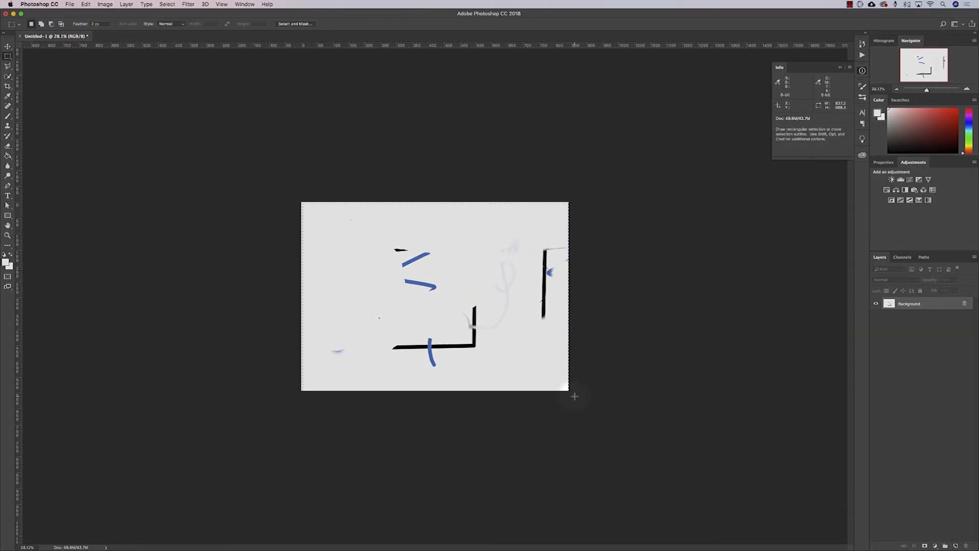
{"action": "key", "text": "shift+BackSpace"}
{"action": "left_click", "coordinate": [507, 235]}
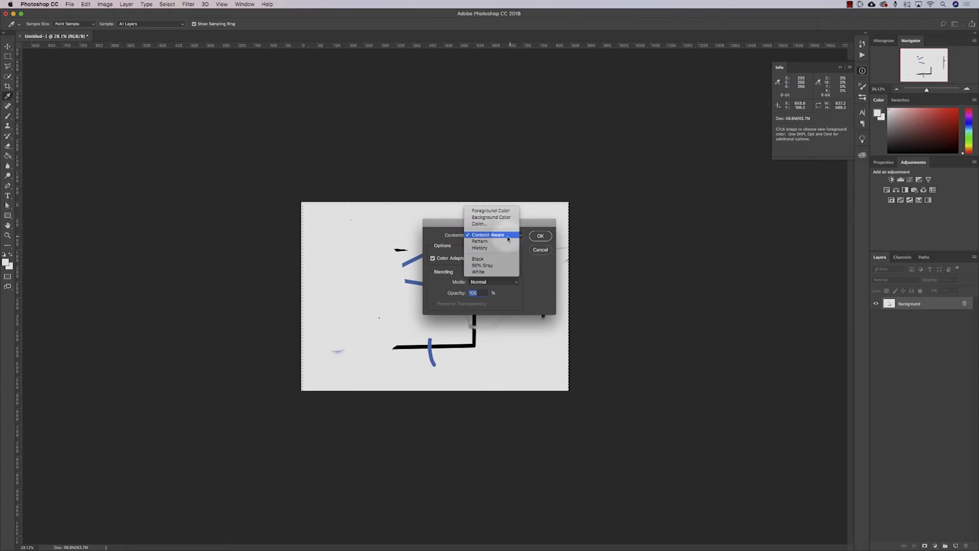
{"action": "left_click", "coordinate": [503, 210]}
{"action": "left_click", "coordinate": [540, 236]}
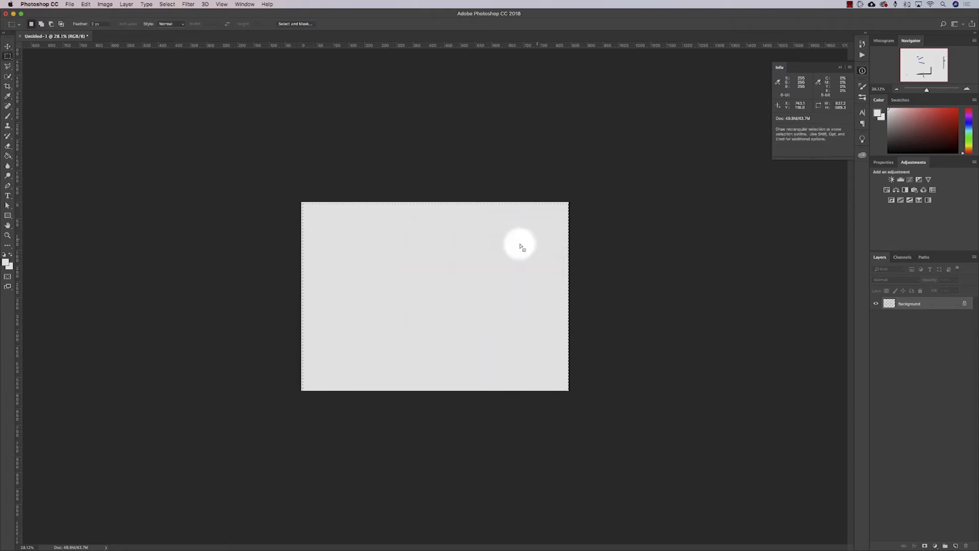
{"action": "left_click", "coordinate": [456, 253]}
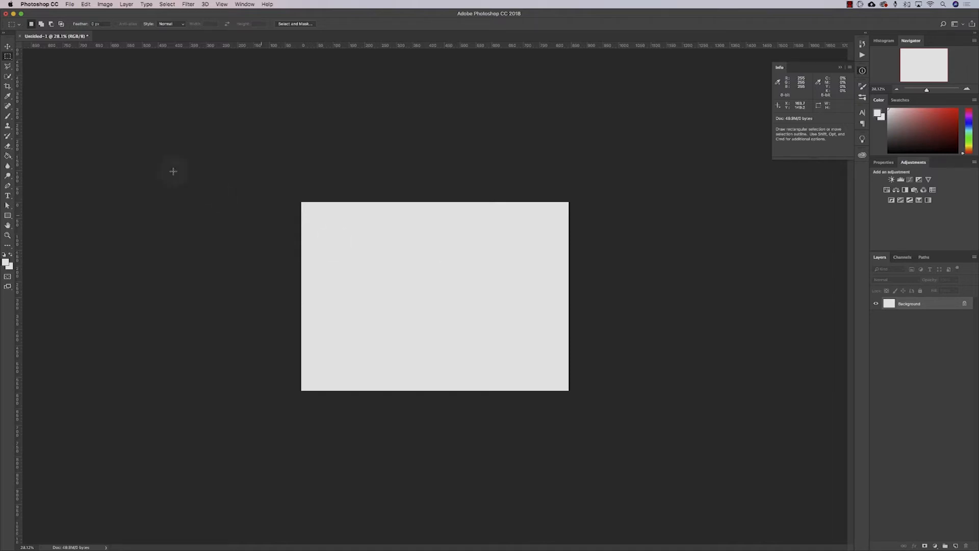
- Reset the colors to default and fill the whole canvas with black using the Paint Bucket tool
{"action": "left_click", "coordinate": [7, 158]}
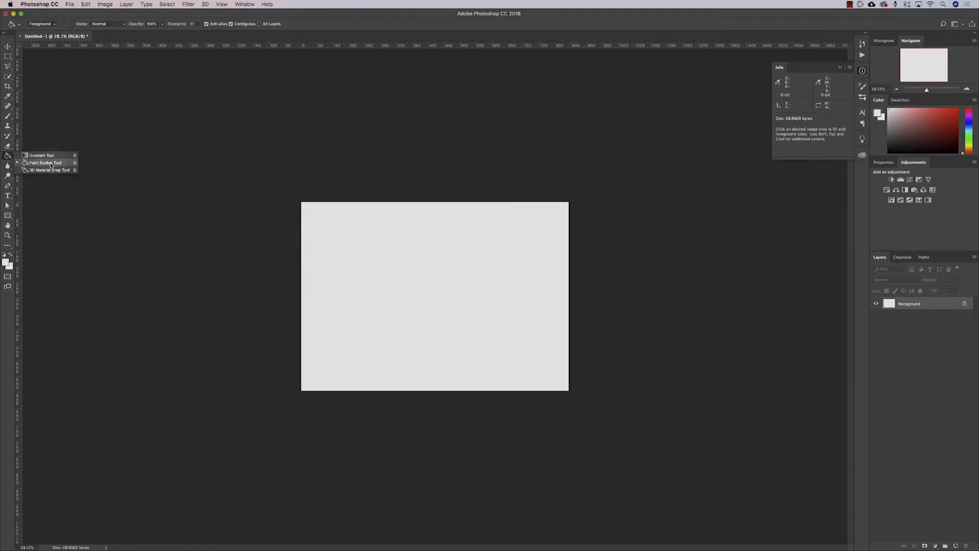
{"action": "left_click", "coordinate": [45, 164]}
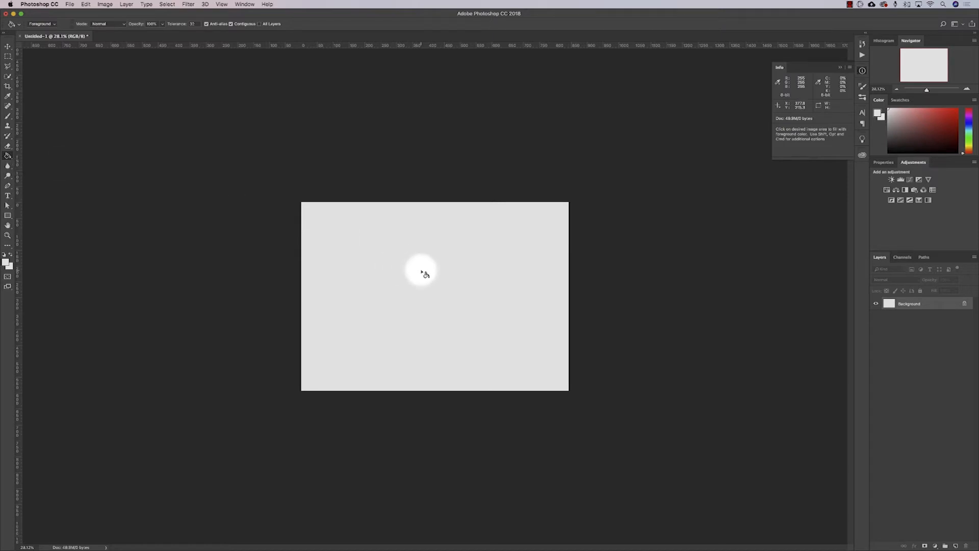
{"action": "key", "text": "d"}
{"action": "left_click", "coordinate": [512, 275]}
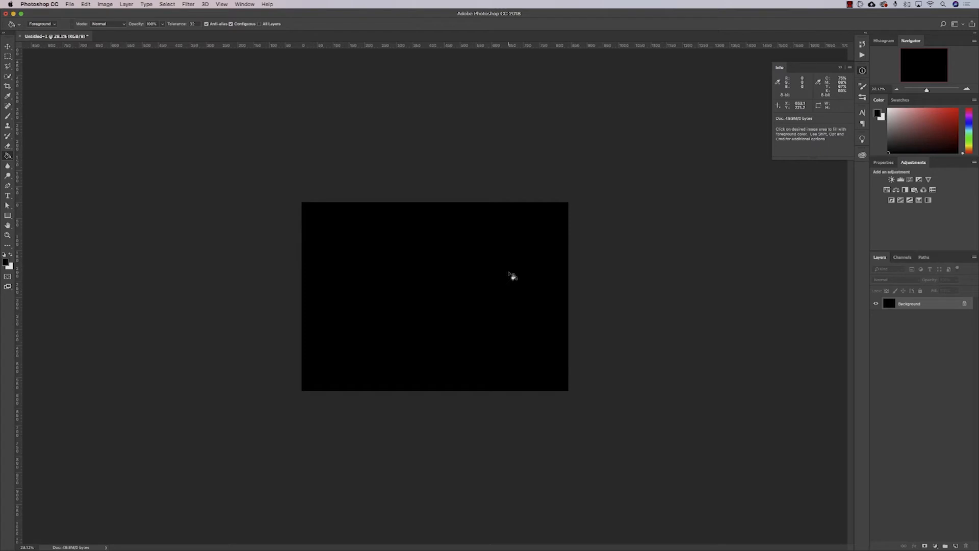
- Marquee-select a rectangle left of the canvas's center and fill it with white using the Paint Bucket tool
{"action": "key", "text": "m"}
{"action": "mouse_move", "coordinate": [364, 263]}
{"action": "left_mouse_down"}
{"action": "mouse_move", "coordinate": [422, 327]}
{"action": "mouse_move", "coordinate": [472, 354]}
{"action": "left_mouse_up"}
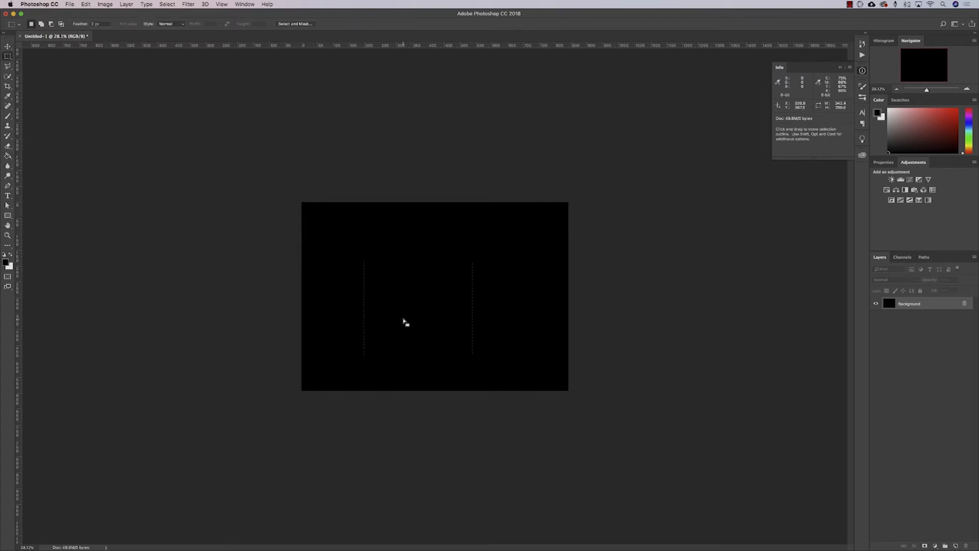
{"action": "key", "text": "g"}
{"action": "left_click", "coordinate": [390, 346]}
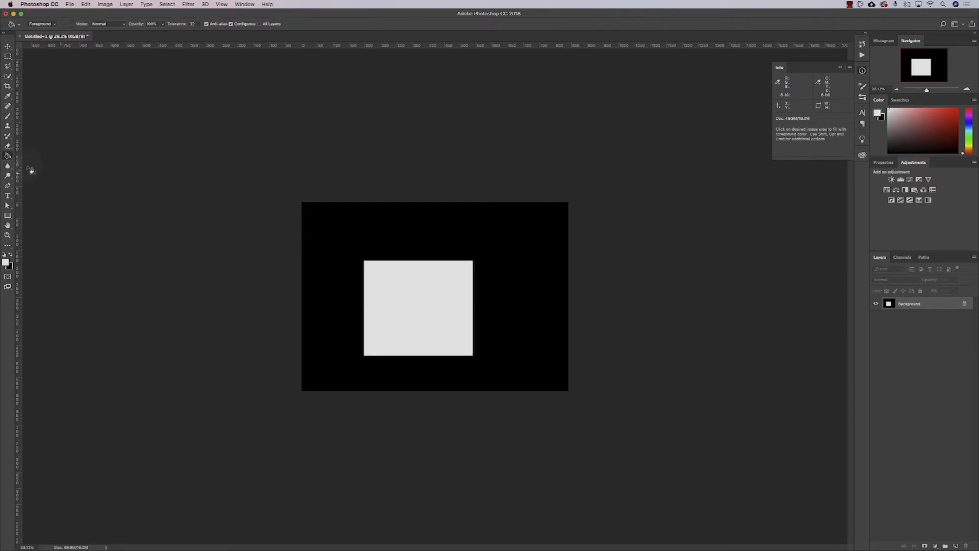
- Choose the Black, White gradient and draw it diagonally over the canvas, from black at lower left to white at upper right
{"action": "right_click", "coordinate": [11, 156]}
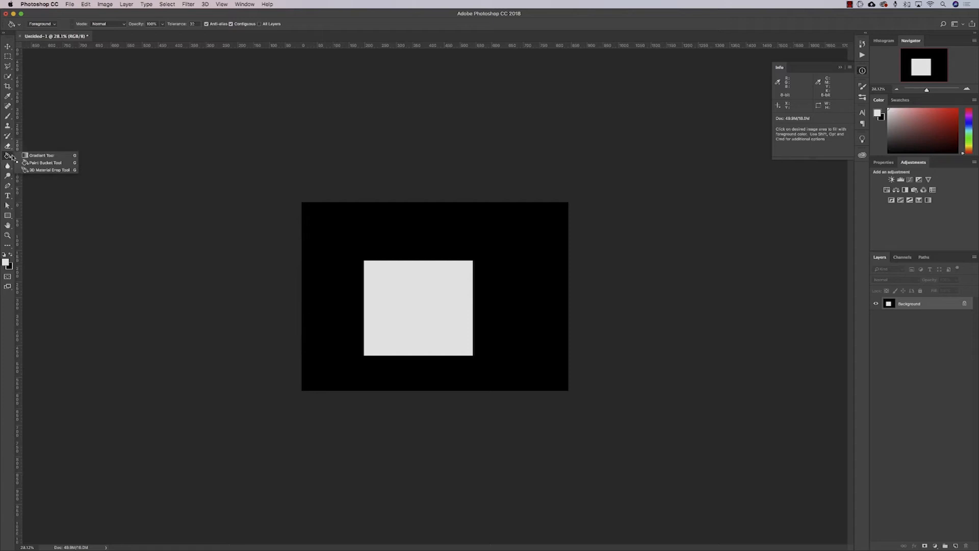
{"action": "left_click", "coordinate": [48, 156]}
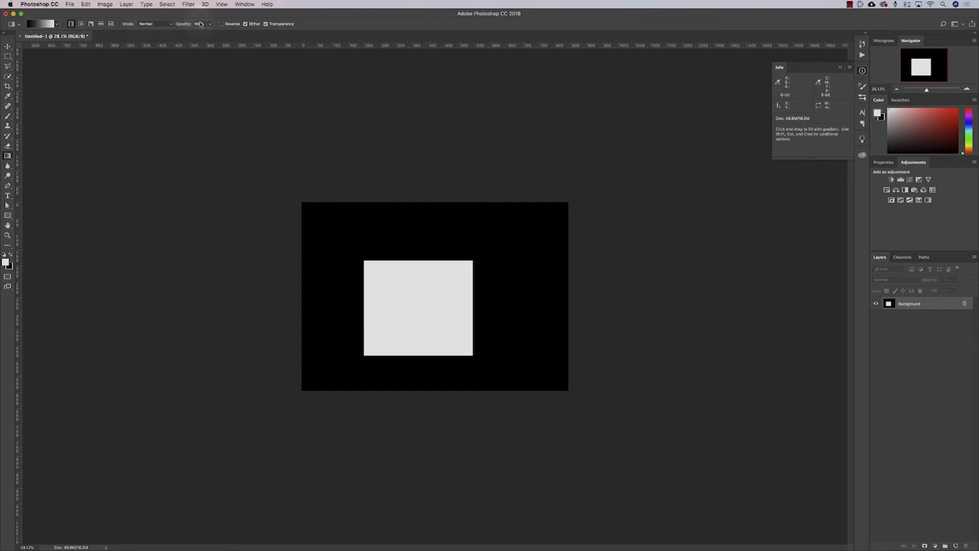
{"action": "left_click", "coordinate": [45, 24]}
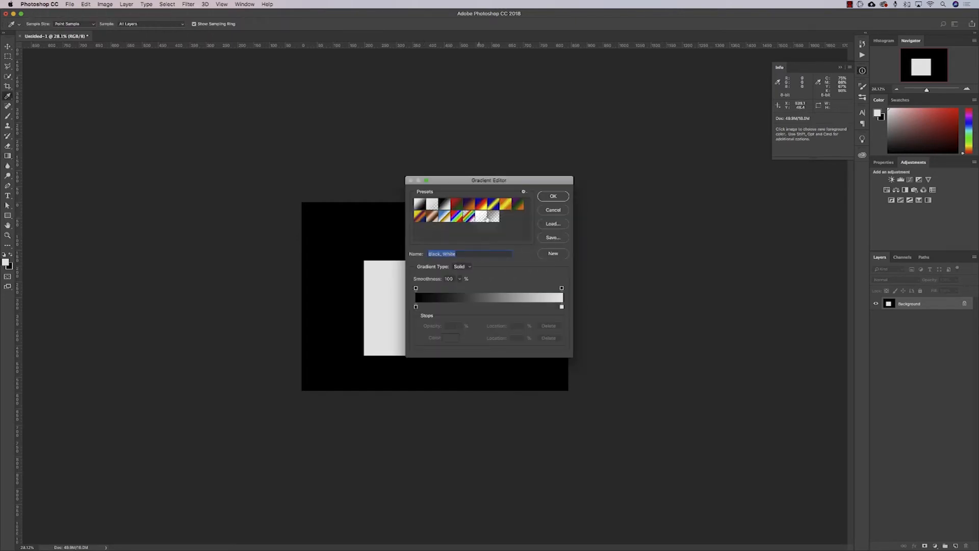
{"action": "left_click_drag", "start_coordinate": [416, 307], "coordinate": [449, 308]}
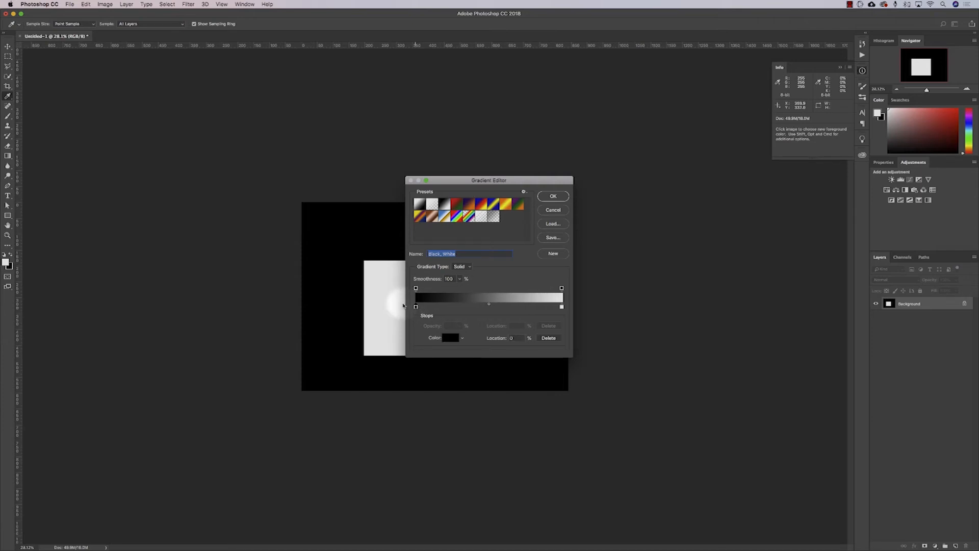
{"action": "left_click", "coordinate": [553, 196]}
{"action": "left_click_drag", "start_coordinate": [339, 367], "coordinate": [426, 296]}
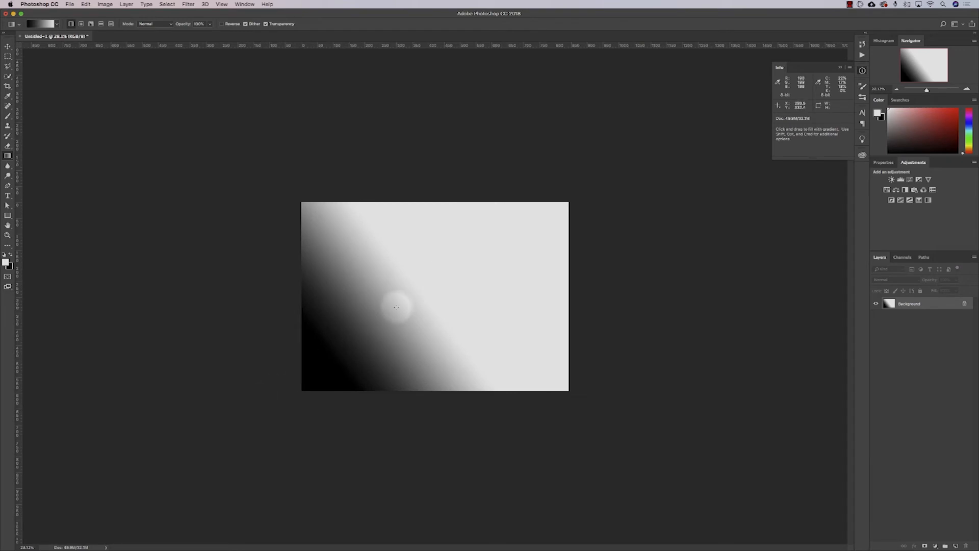
{"action": "left_click_drag", "start_coordinate": [379, 218], "coordinate": [506, 271]}
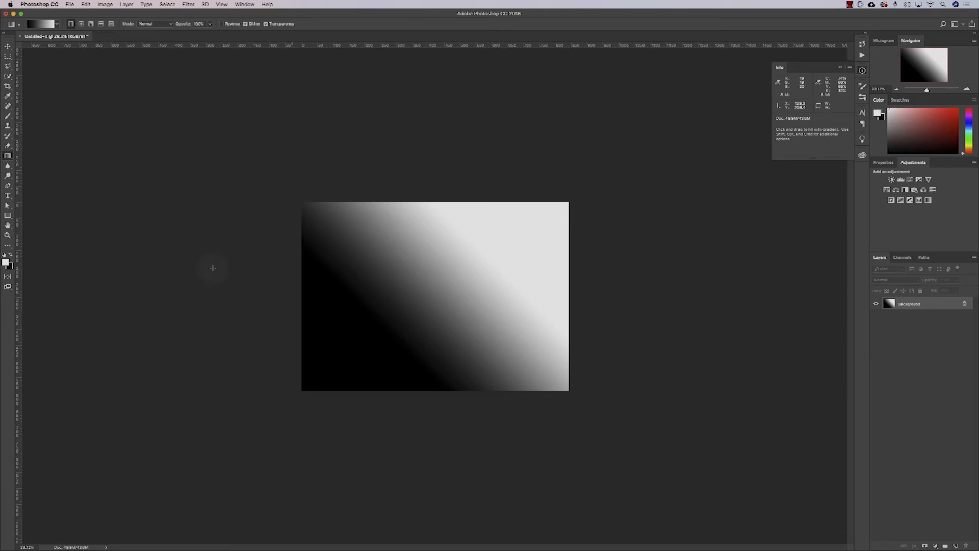
- Examine the tools grouped with the Blur tool and those grouped with the Dodge tool
{"action": "left_click", "coordinate": [8, 166]}
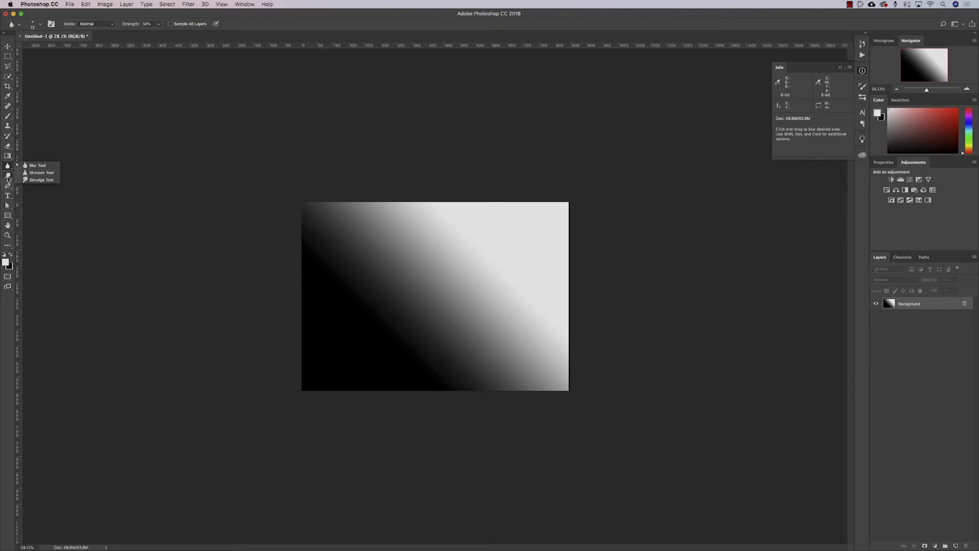
{"action": "left_click", "coordinate": [8, 177]}
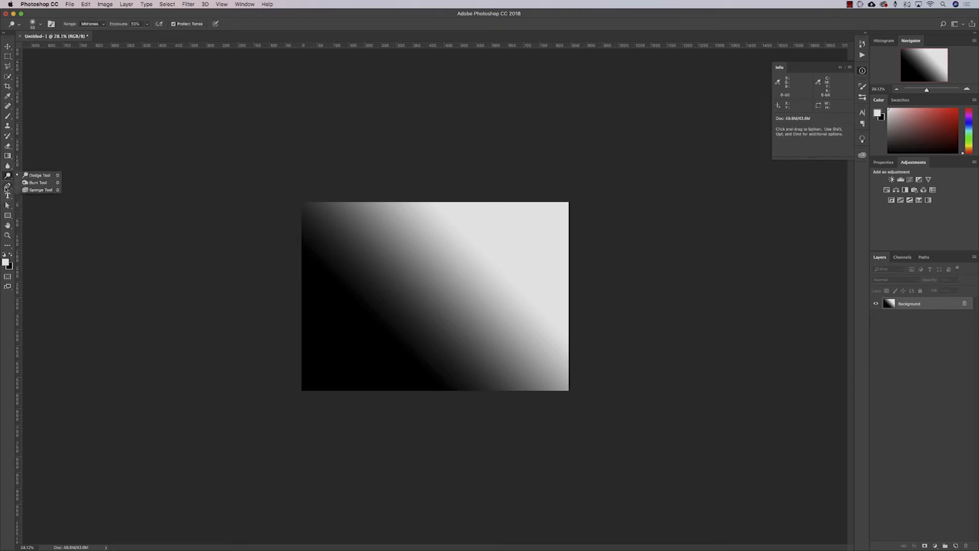
- Draw a closed, straight-sided, roughly oval path around the middle of the canvas with the Pen tool
{"action": "left_click", "coordinate": [7, 187]}
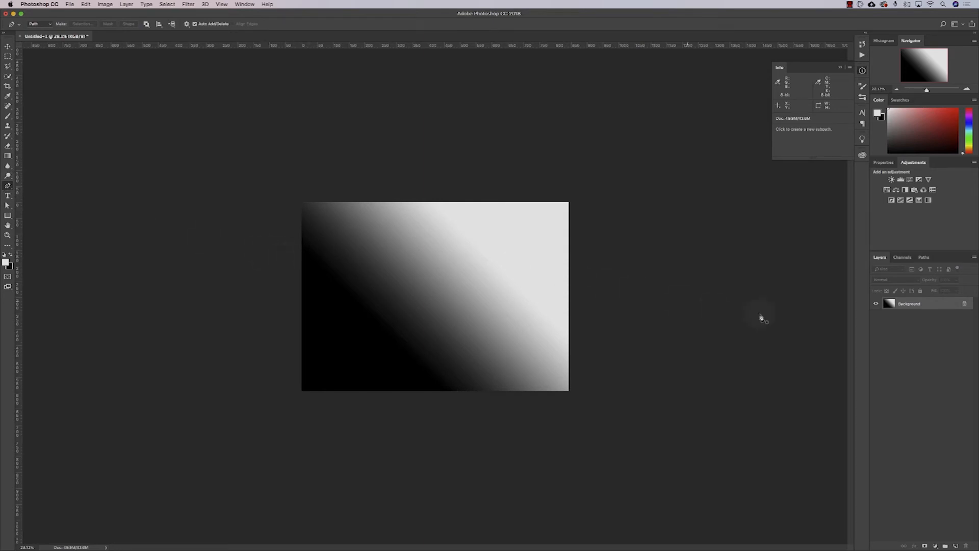
{"action": "left_click", "coordinate": [510, 245]}
{"action": "left_click", "coordinate": [371, 327]}
{"action": "left_click", "coordinate": [356, 289]}
{"action": "left_click", "coordinate": [385, 251]}
{"action": "left_click", "coordinate": [448, 246]}
{"action": "left_click", "coordinate": [484, 279]}
{"action": "left_click", "coordinate": [497, 308]}
{"action": "left_click", "coordinate": [479, 339]}
{"action": "left_click", "coordinate": [442, 348]}
{"action": "left_click", "coordinate": [403, 352]}
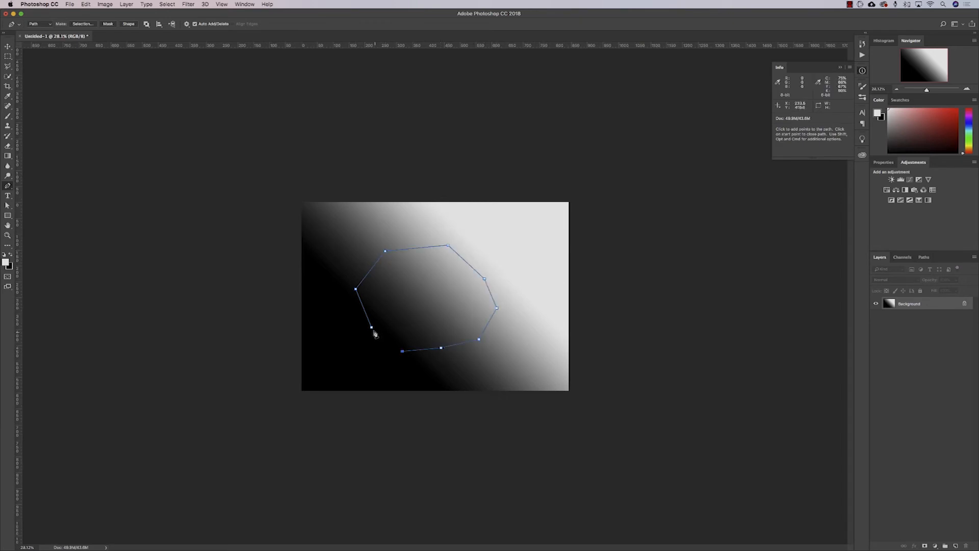
{"action": "left_click", "coordinate": [372, 329]}
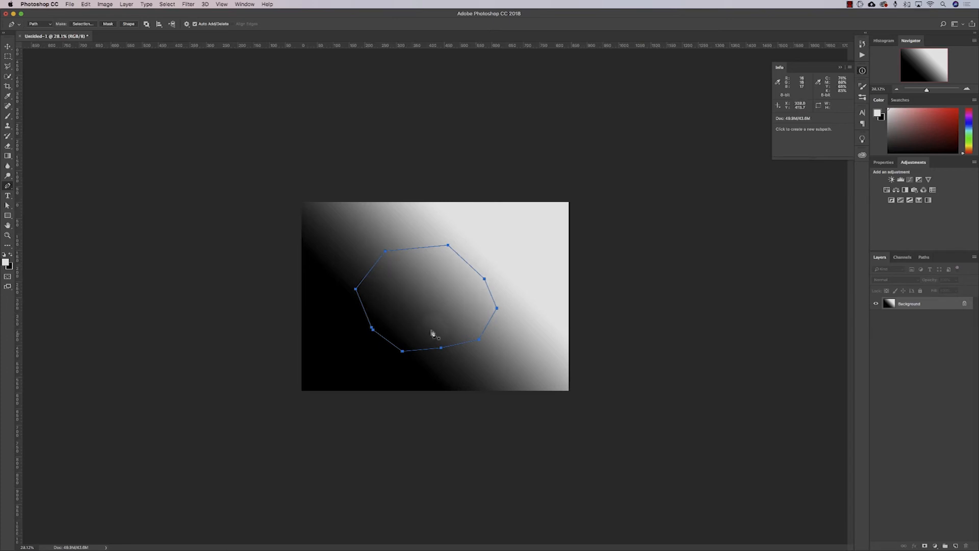
- Convert the closed path into a new selection, then fill it with the foreground color at 100% opacity and deselect
{"action": "right_click", "coordinate": [427, 288]}
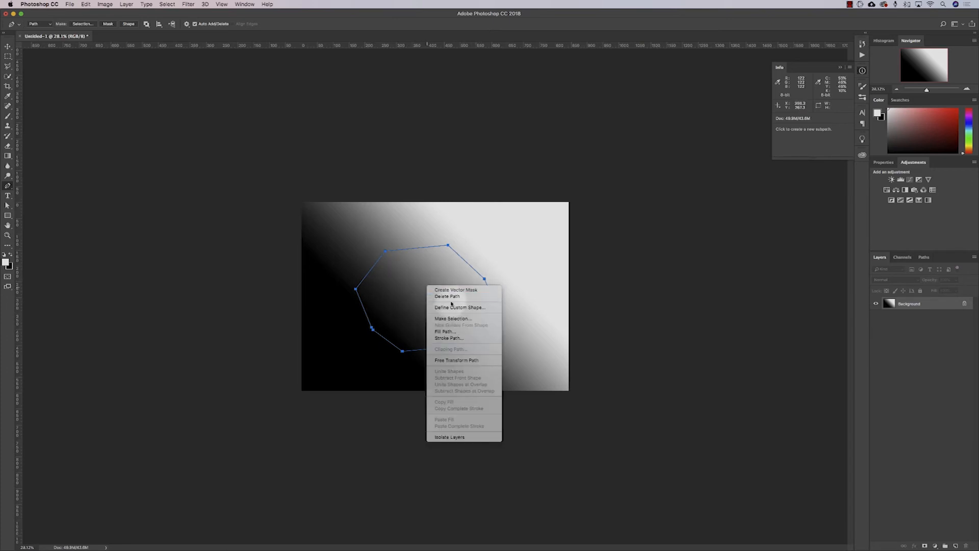
{"action": "left_click", "coordinate": [479, 257]}
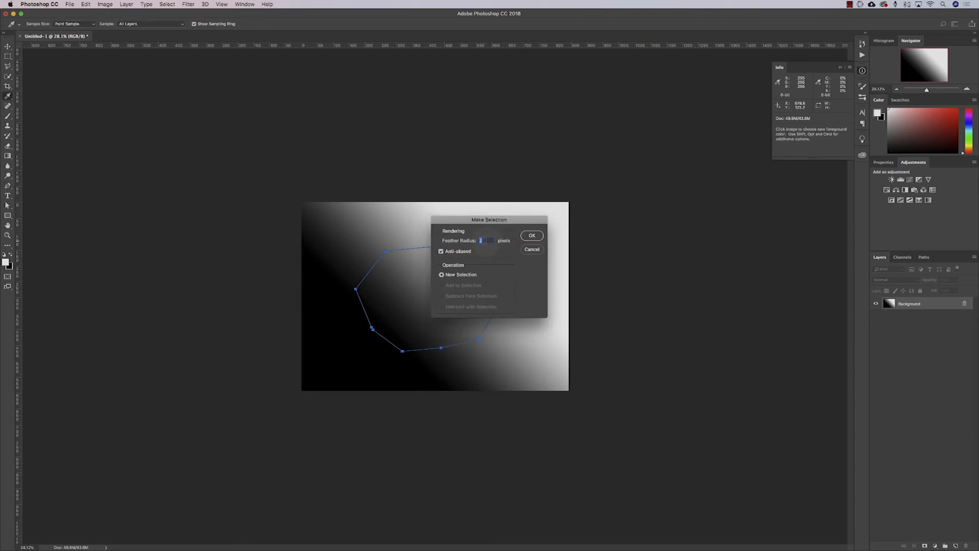
{"action": "left_click", "coordinate": [531, 237]}
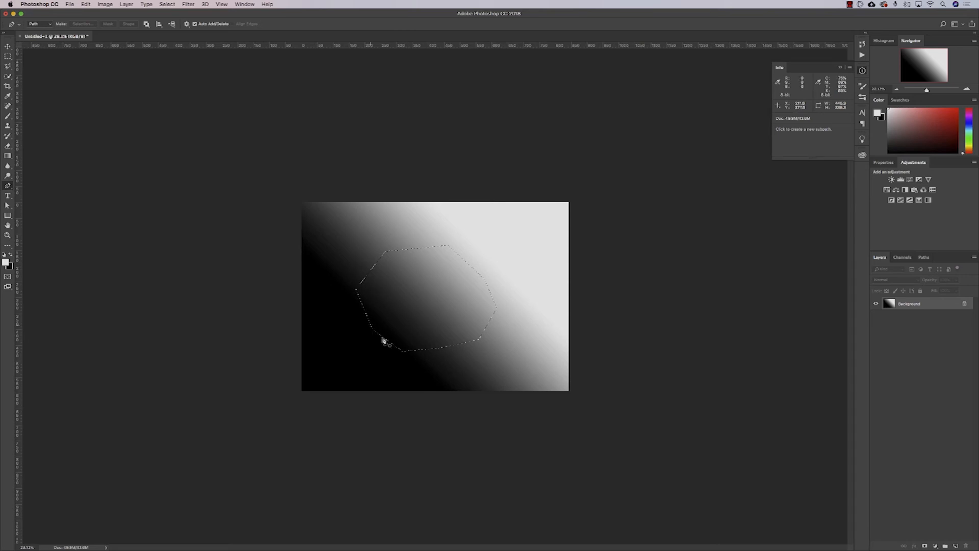
{"action": "key", "text": "shift+BackSpace"}
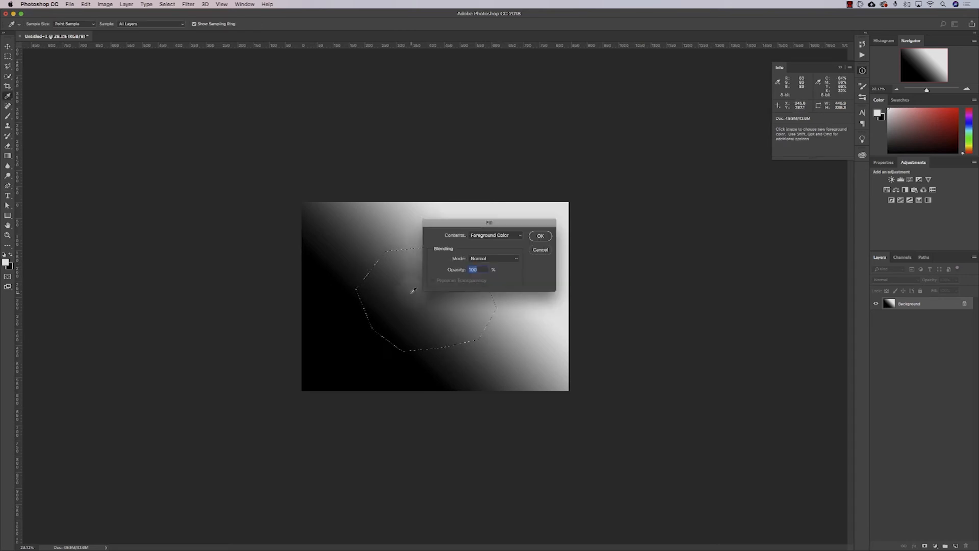
{"action": "left_click", "coordinate": [540, 235]}
{"action": "key", "text": "ctrl+d"}
- Draw an open S-shaped curved path of four anchor points with the Pen tool, from the canvas's upper left across the polygon to the right side
{"action": "key", "text": "p"}
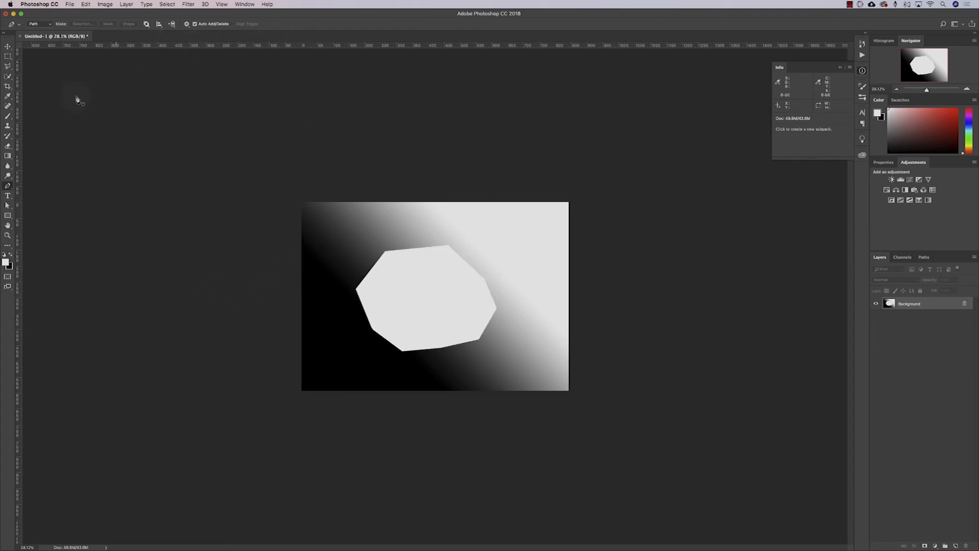
{"action": "left_click", "coordinate": [351, 228]}
{"action": "left_click_drag", "start_coordinate": [446, 231], "coordinate": [465, 289]}
{"action": "left_click_drag", "start_coordinate": [473, 335], "coordinate": [512, 325]}
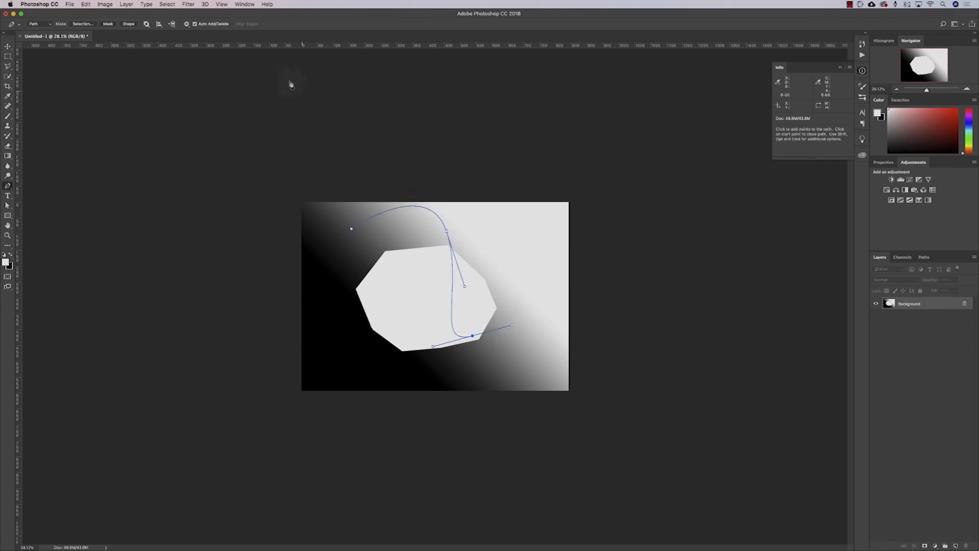
{"action": "left_click", "coordinate": [187, 24]}
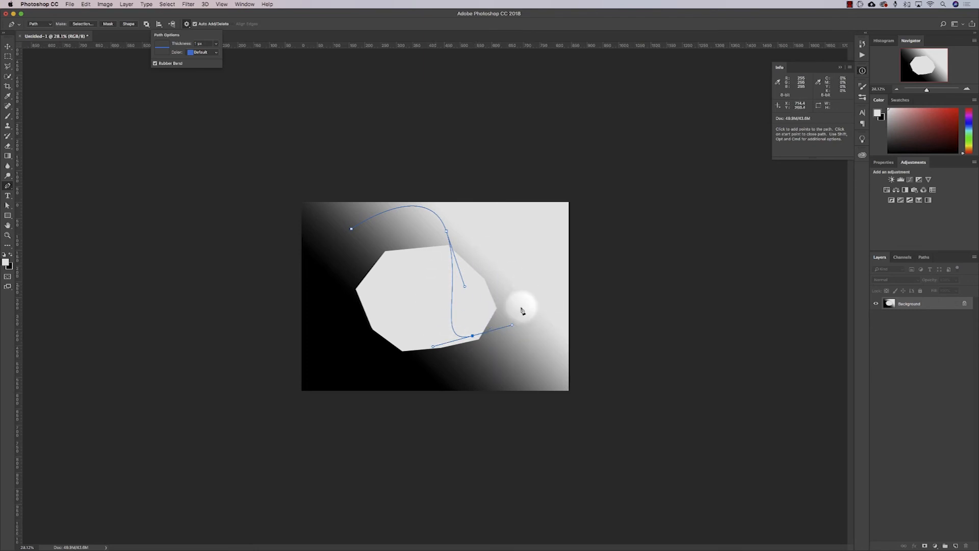
{"action": "mouse_move", "coordinate": [525, 281]}
{"action": "left_mouse_down"}
{"action": "mouse_move", "coordinate": [502, 246]}
{"action": "mouse_move", "coordinate": [534, 265]}
{"action": "left_mouse_up"}
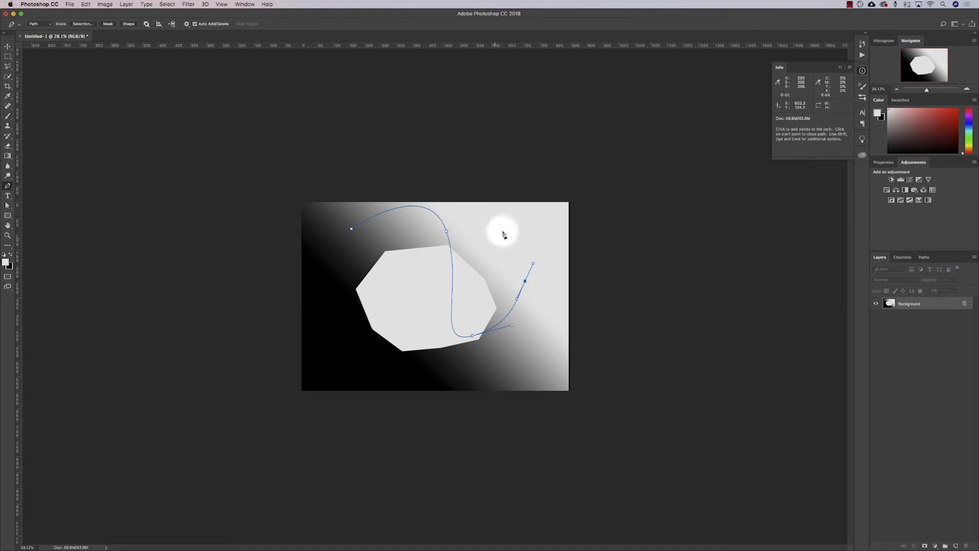
{"action": "left_click", "coordinate": [186, 24]}
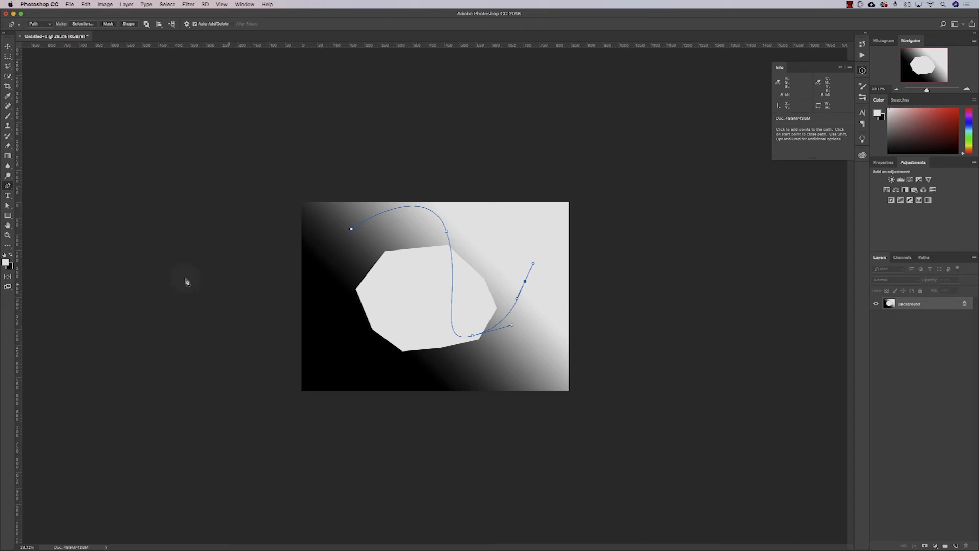
- Set the Type tool's font to Bebas Neue and check the anti-aliasing choices and the foreground color, keeping Sharp and white
{"action": "left_click", "coordinate": [8, 196]}
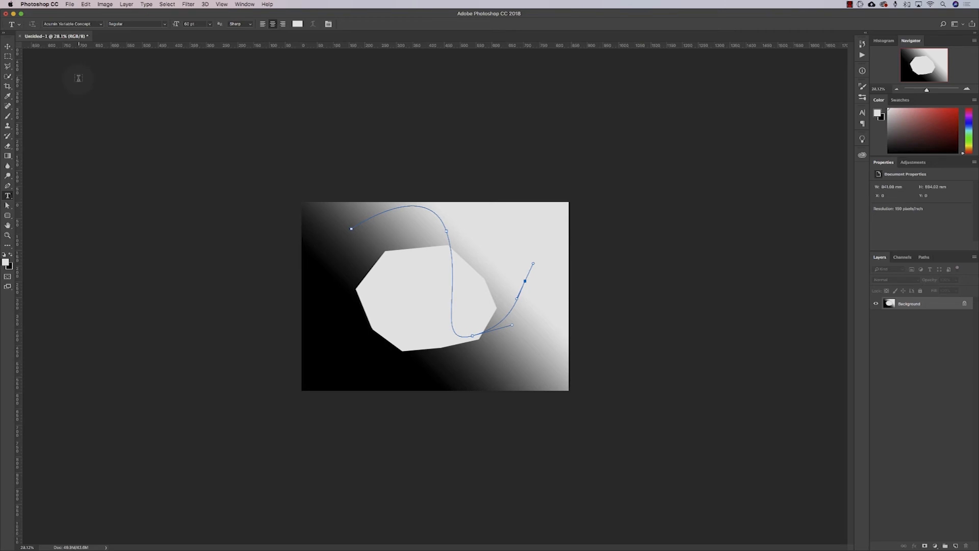
{"action": "left_click", "coordinate": [104, 24]}
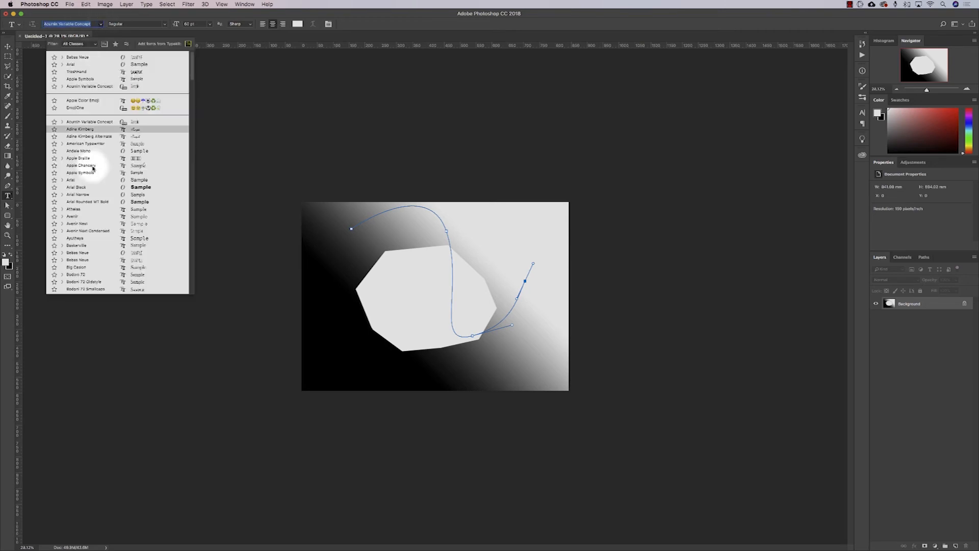
{"action": "left_click", "coordinate": [118, 57]}
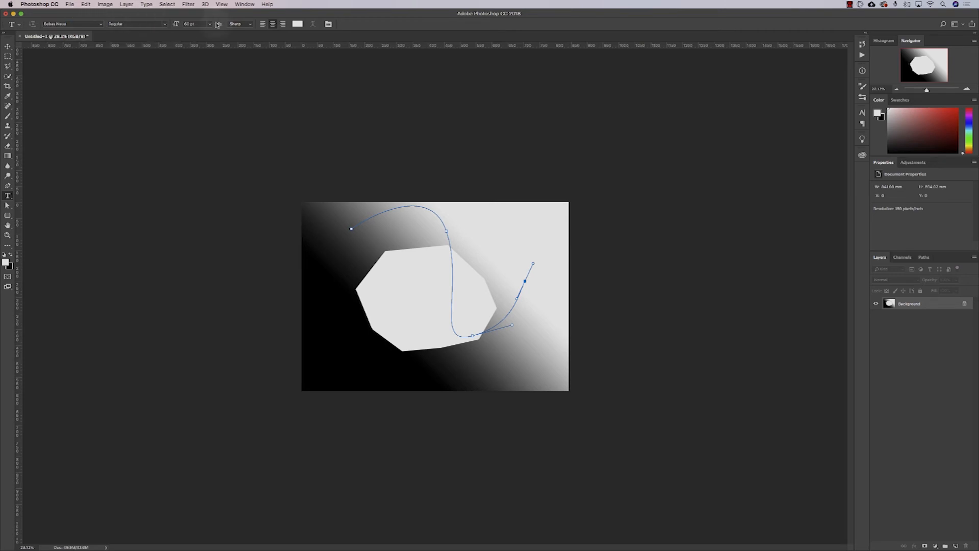
{"action": "left_click", "coordinate": [246, 26]}
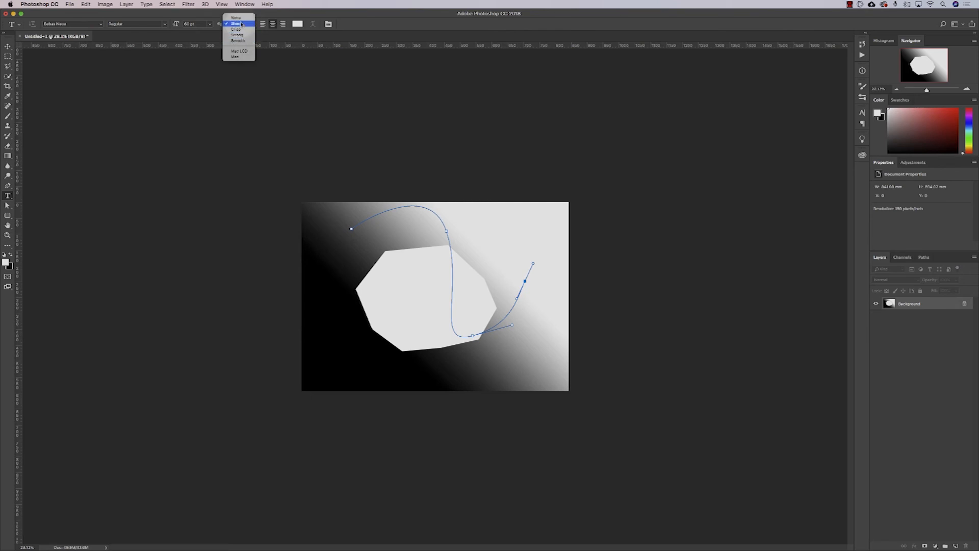
{"action": "left_click", "coordinate": [277, 20]}
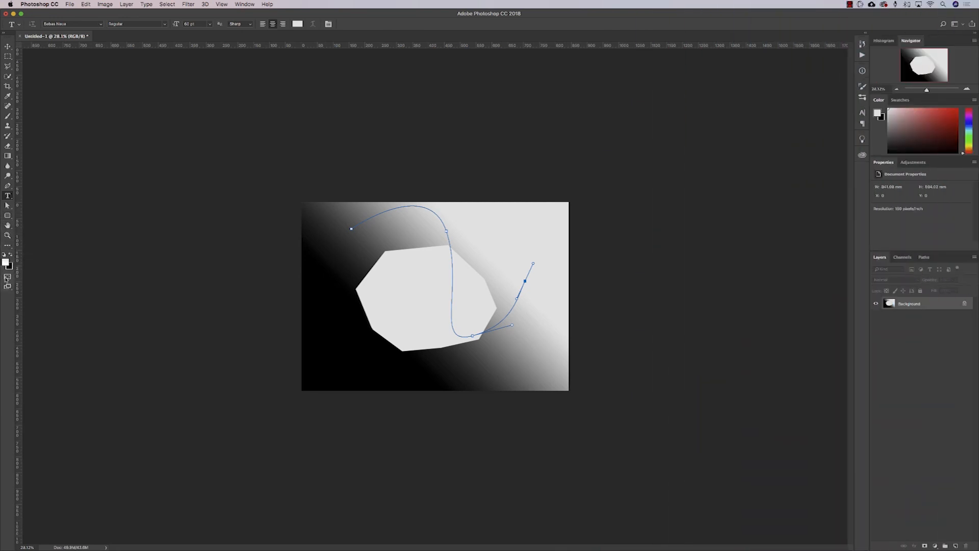
{"action": "left_click", "coordinate": [6, 263]}
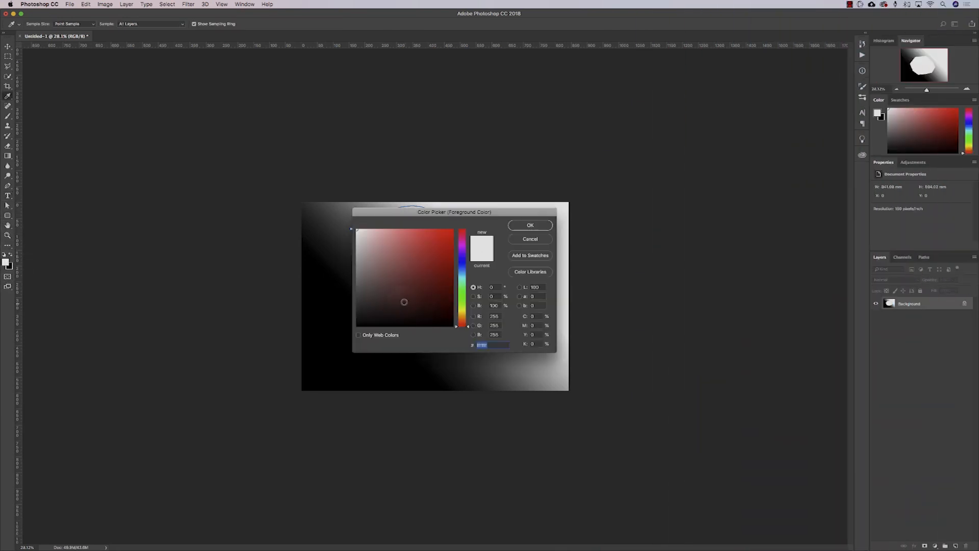
{"action": "left_click", "coordinate": [544, 227]}
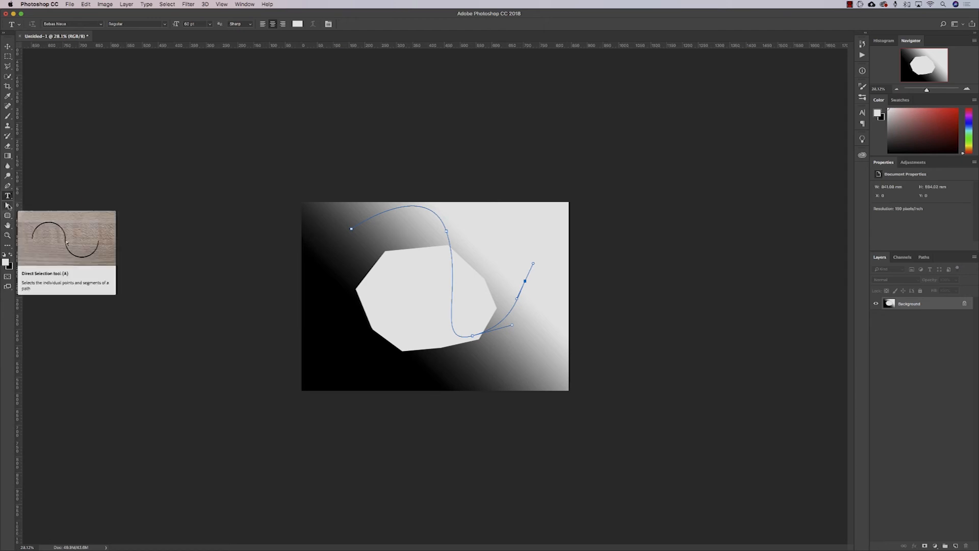
- Draw an ellipse about 2584 by 2409 px over the light polygon and subtract a circle about 1828 px wide at its upper right
{"action": "left_click", "coordinate": [7, 206]}
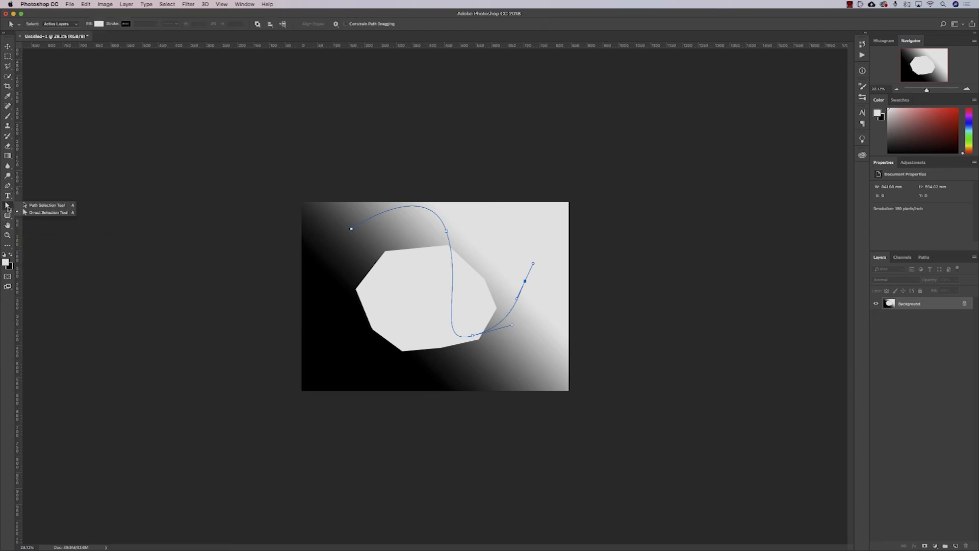
{"action": "left_click", "coordinate": [8, 216]}
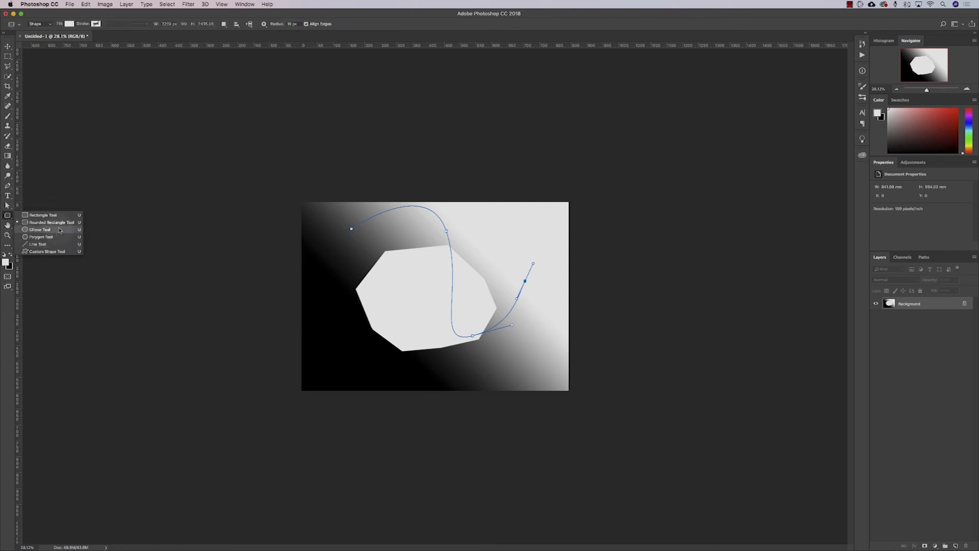
{"action": "left_click", "coordinate": [59, 230]}
{"action": "left_click_drag", "start_coordinate": [350, 246], "coordinate": [489, 375]}
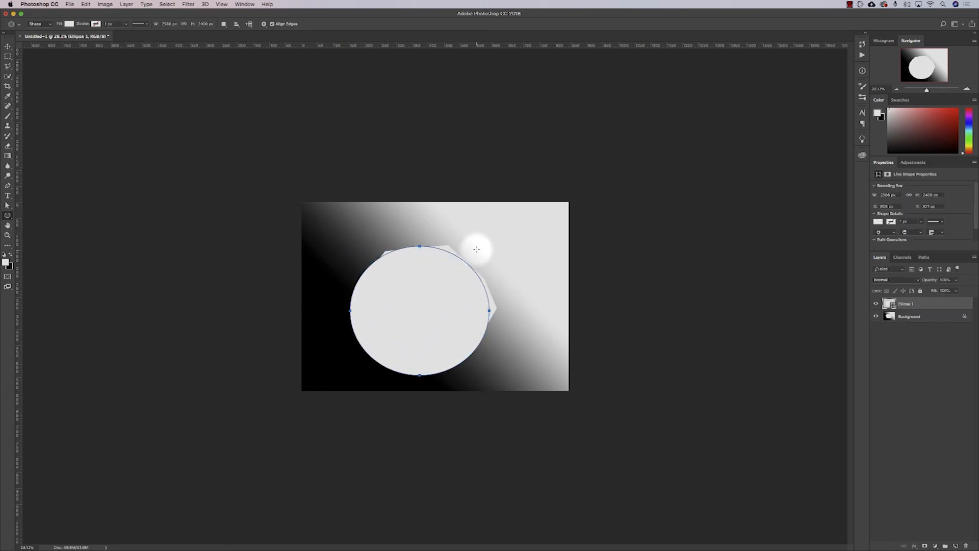
{"action": "left_click_drag", "start_coordinate": [495, 246], "coordinate": [546, 295]}
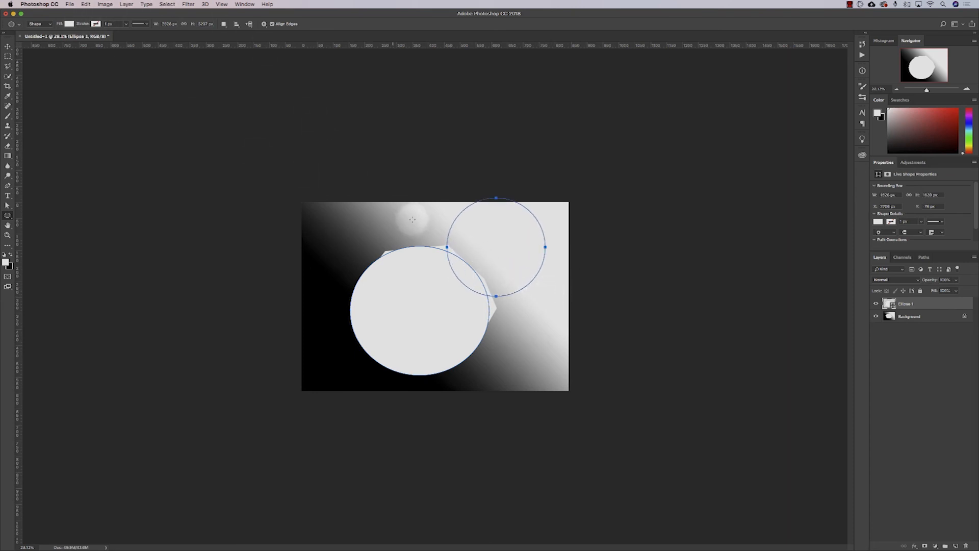
- Give the ellipse shape a yellow stroke about 62 px wide and add an overlapping circle about 2164 px wide at its lower right
{"action": "left_click", "coordinate": [95, 24]}
{"action": "left_click", "coordinate": [94, 79]}
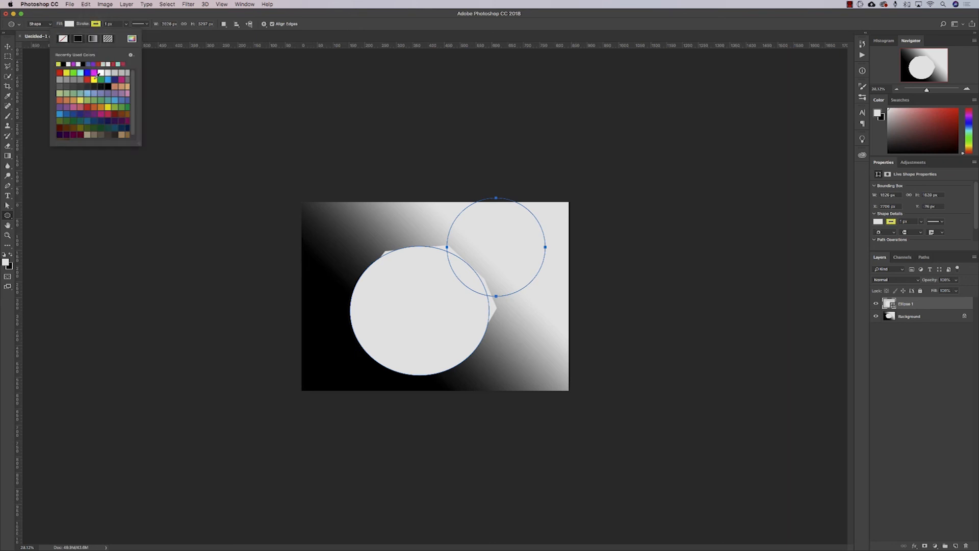
{"action": "left_click", "coordinate": [126, 25]}
{"action": "left_click_drag", "start_coordinate": [134, 36], "coordinate": [142, 35]}
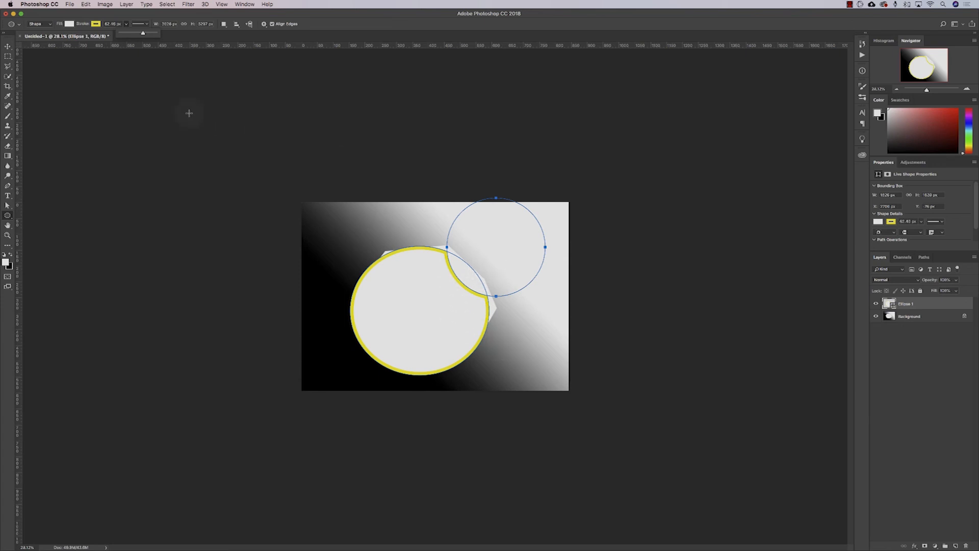
{"action": "mouse_move", "coordinate": [506, 355]}
{"action": "left_mouse_down"}
{"action": "mouse_move", "coordinate": [444, 271]}
{"action": "mouse_move", "coordinate": [510, 306]}
{"action": "mouse_move", "coordinate": [524, 379]}
{"action": "left_mouse_up"}
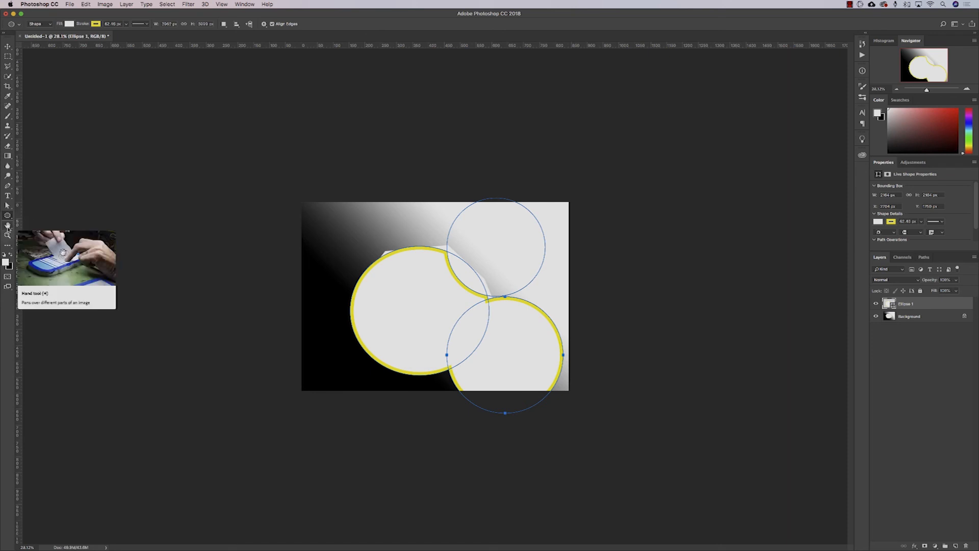
- Choose the Hand tool, then examine the tool groups and options for customizing the toolbar
{"action": "left_click", "coordinate": [7, 226]}
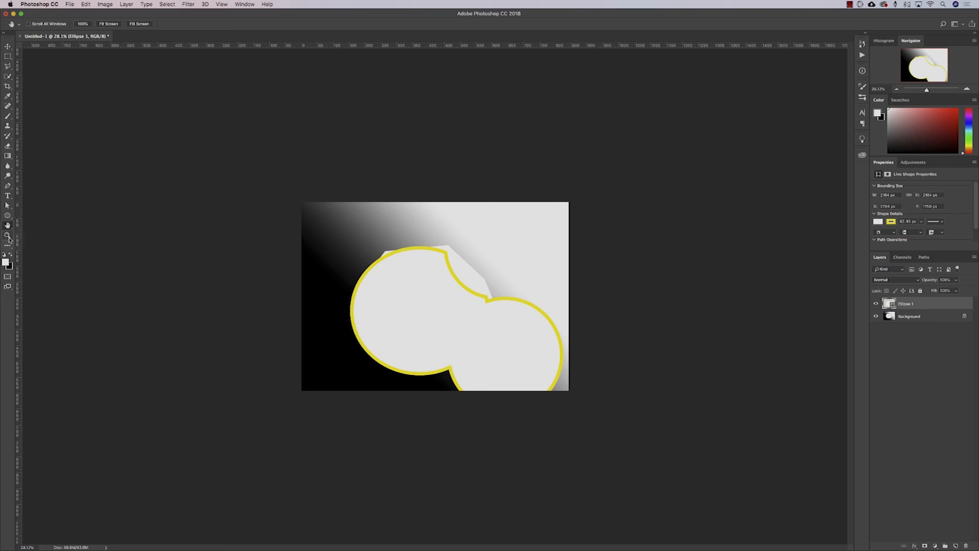
{"action": "left_click", "coordinate": [8, 245]}
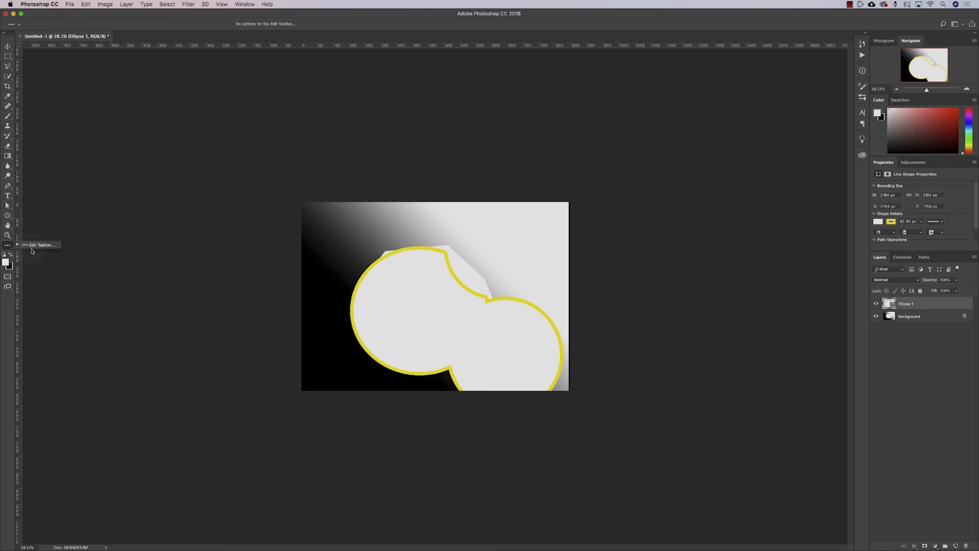
{"action": "left_click", "coordinate": [41, 246]}
{"action": "scroll", "coordinate": [415, 284], "scroll_direction": "down", "scroll_amount": 10}
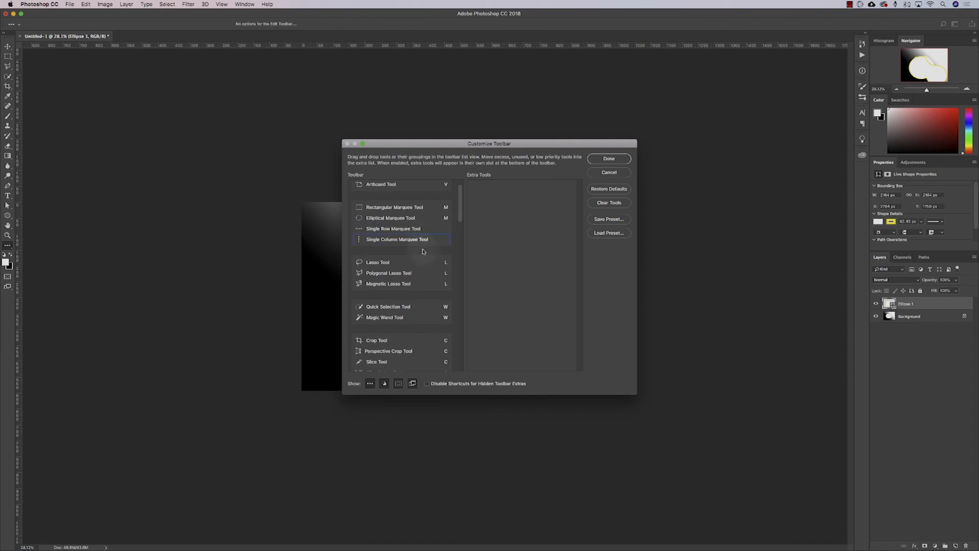
{"action": "scroll", "coordinate": [422, 252], "scroll_direction": "up", "scroll_amount": 10}
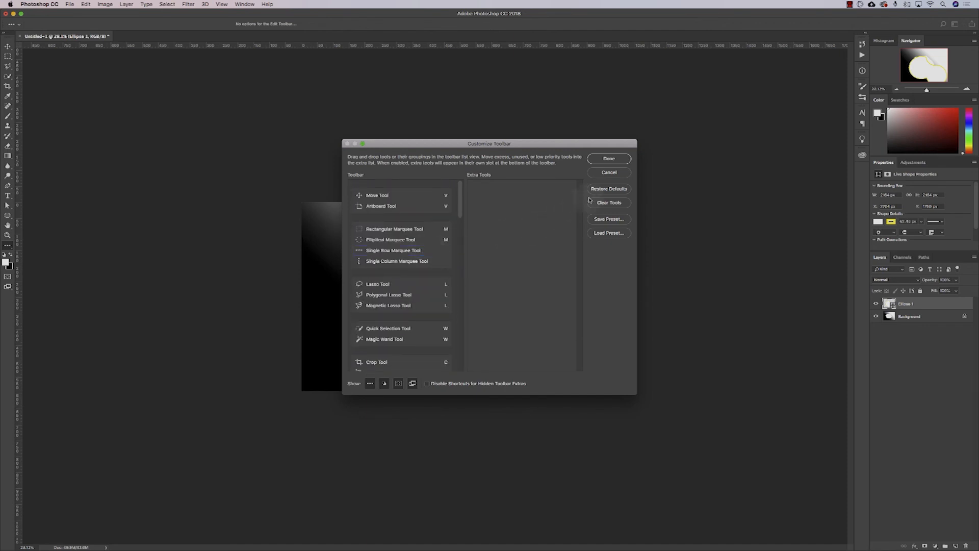
{"action": "left_click", "coordinate": [610, 159]}
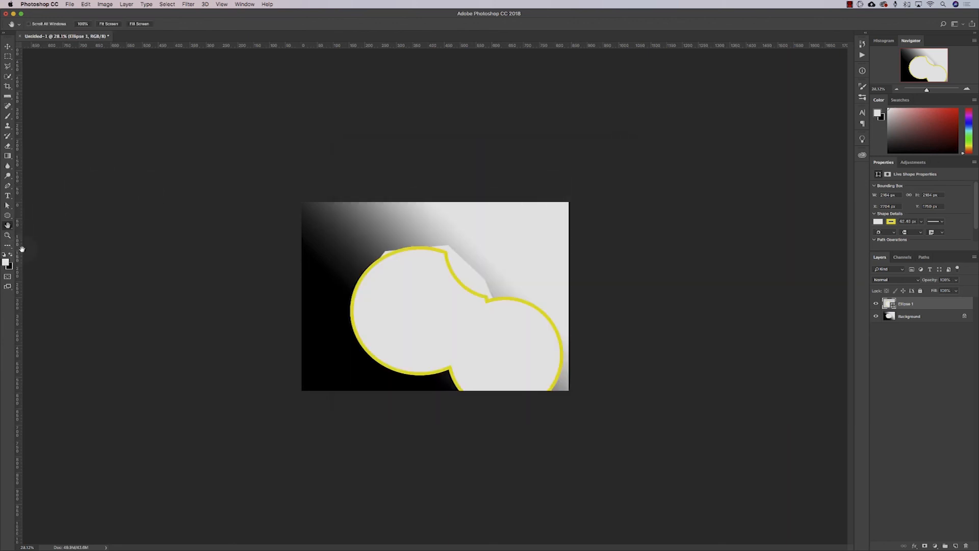